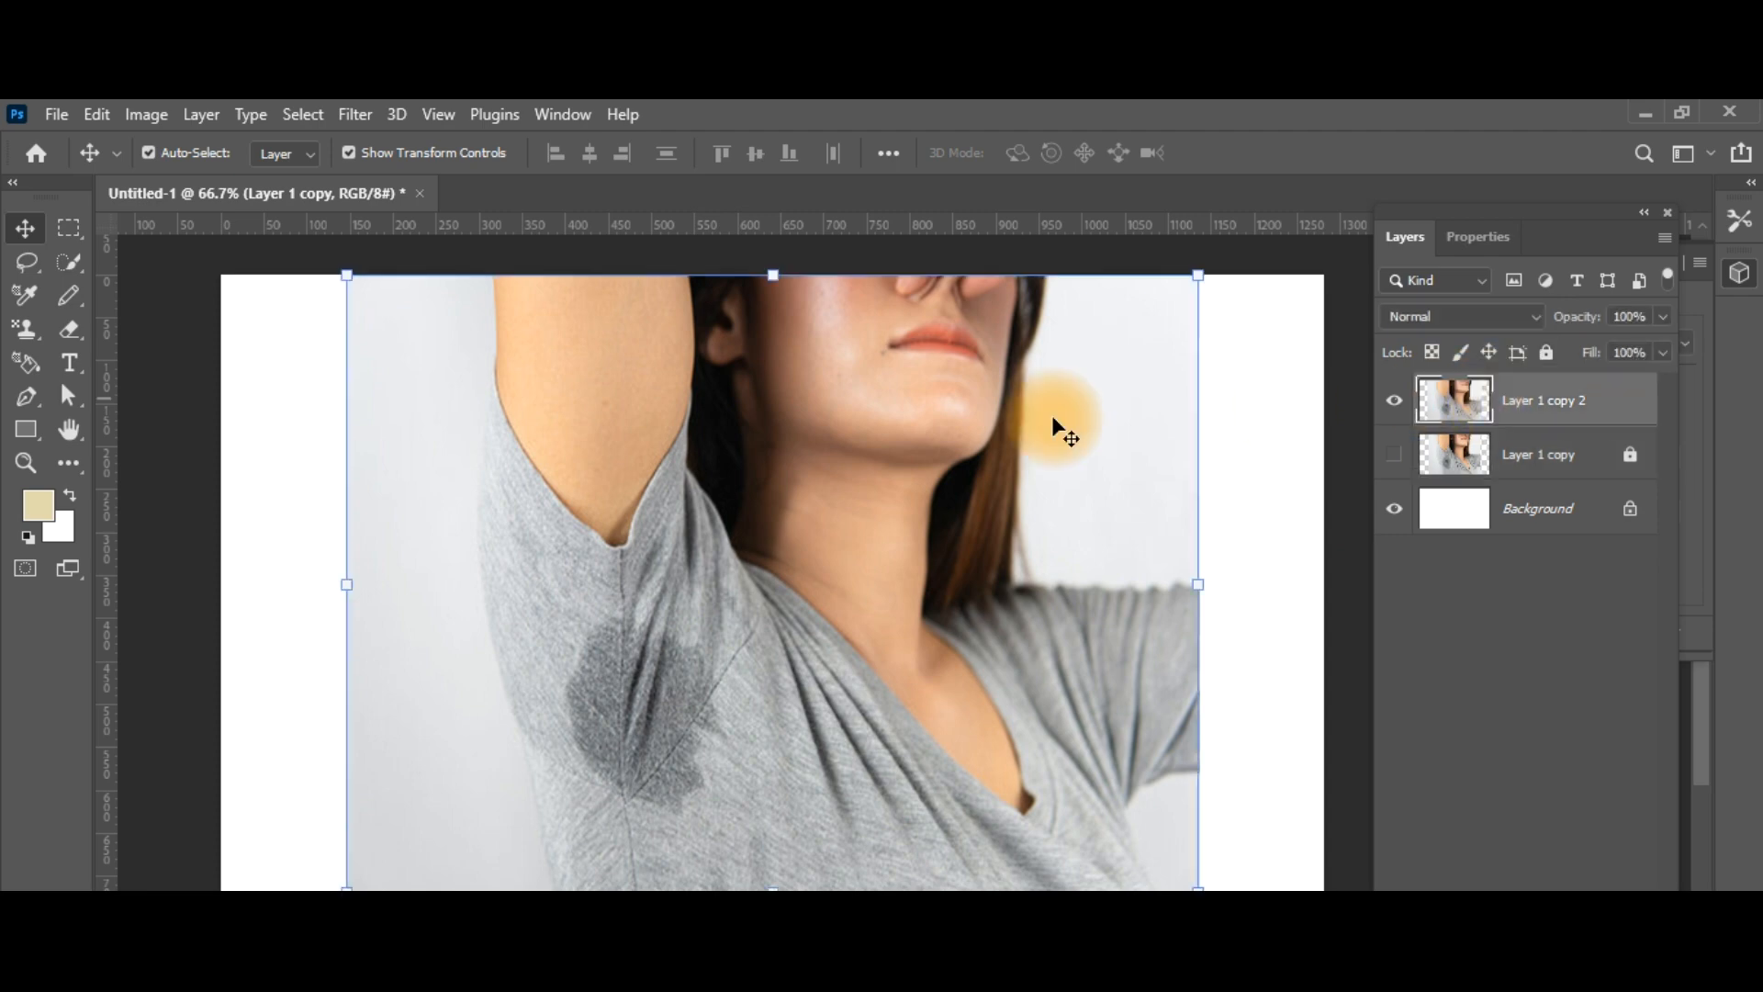
Step: Select the dark sweat stain under the arm on Layer 1 copy 2 with Quick Selection, subtracting the spill-over at its lower edge
{"action": "left_click", "coordinate": [70, 262]}
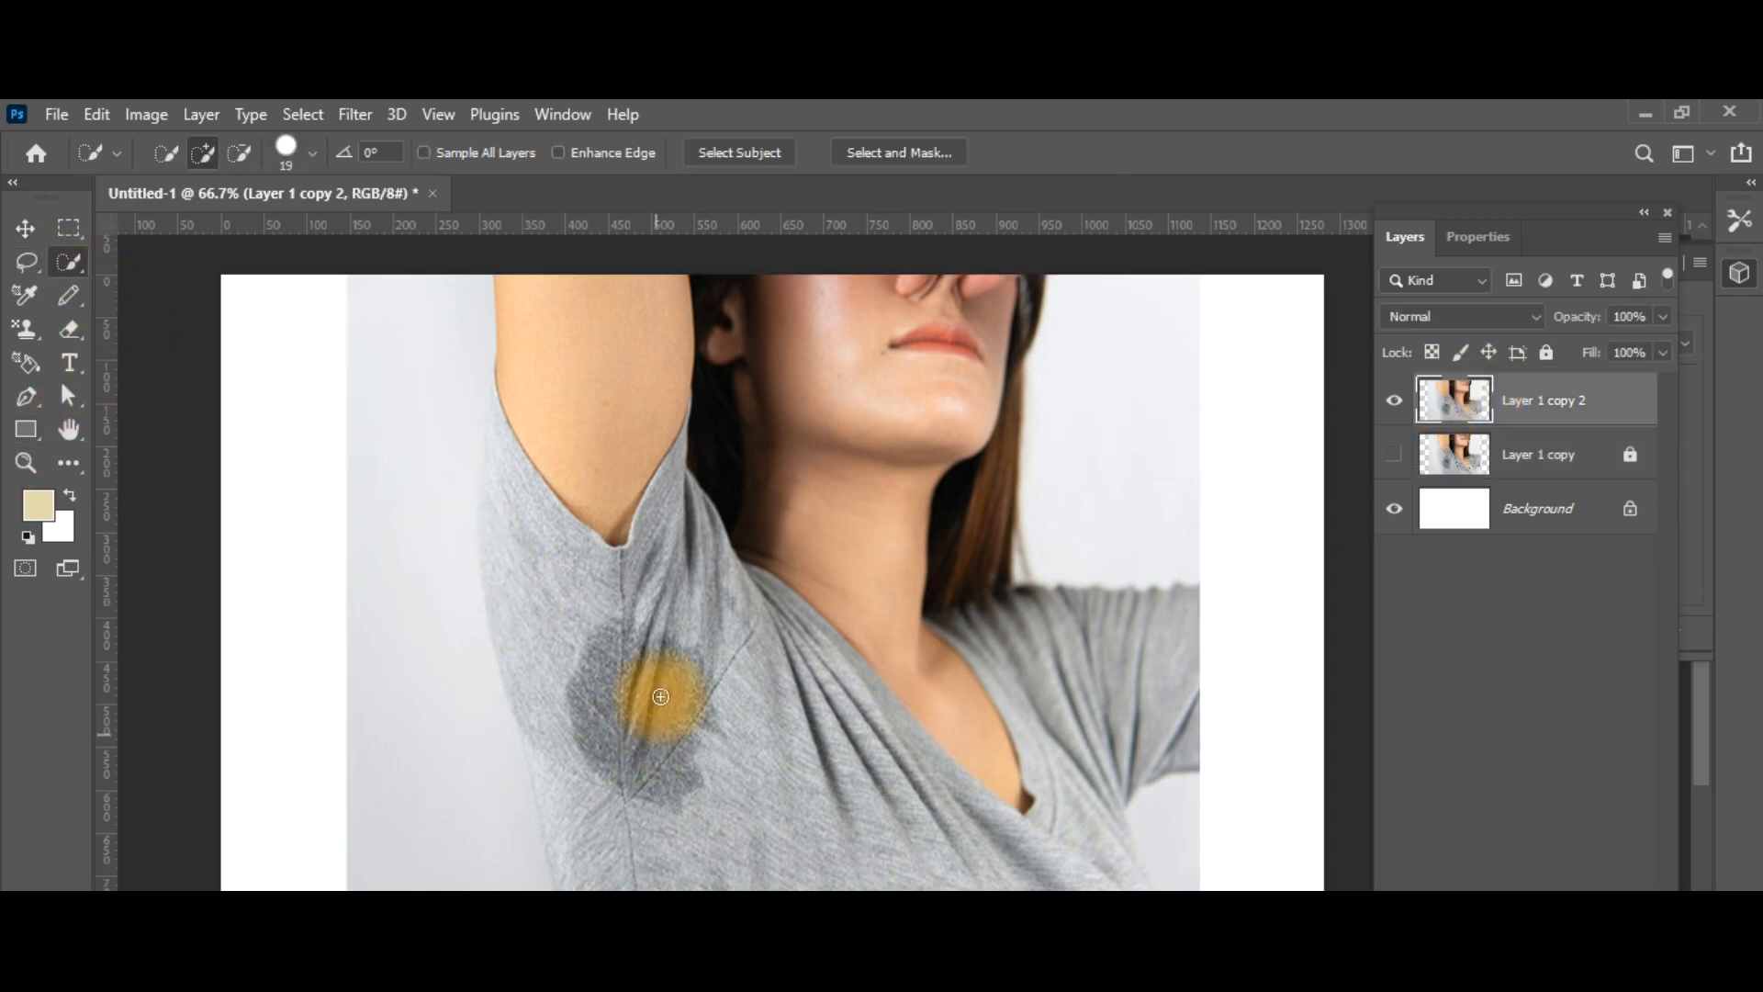
{"action": "mouse_move", "coordinate": [652, 687]}
{"action": "left_mouse_down"}
{"action": "mouse_move", "coordinate": [686, 782]}
{"action": "mouse_move", "coordinate": [670, 798]}
{"action": "mouse_move", "coordinate": [601, 745]}
{"action": "mouse_move", "coordinate": [586, 670]}
{"action": "mouse_move", "coordinate": [609, 622]}
{"action": "mouse_move", "coordinate": [695, 675]}
{"action": "left_mouse_up"}
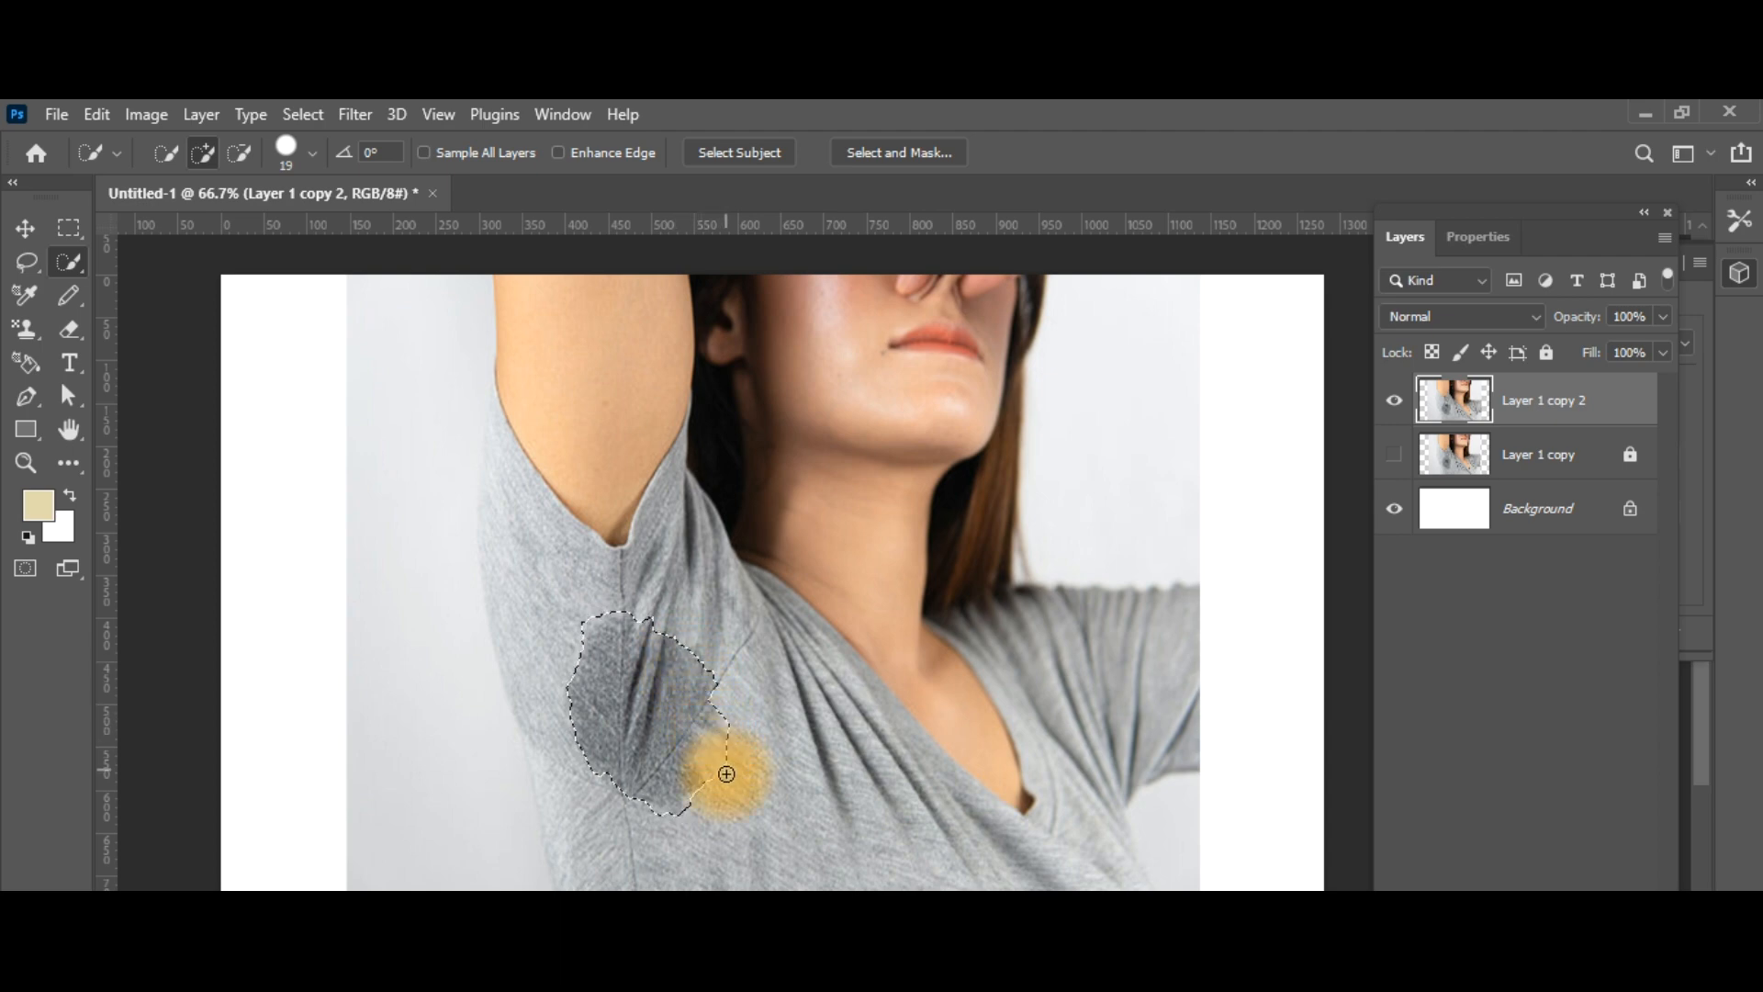
{"action": "key", "text": "alt"}
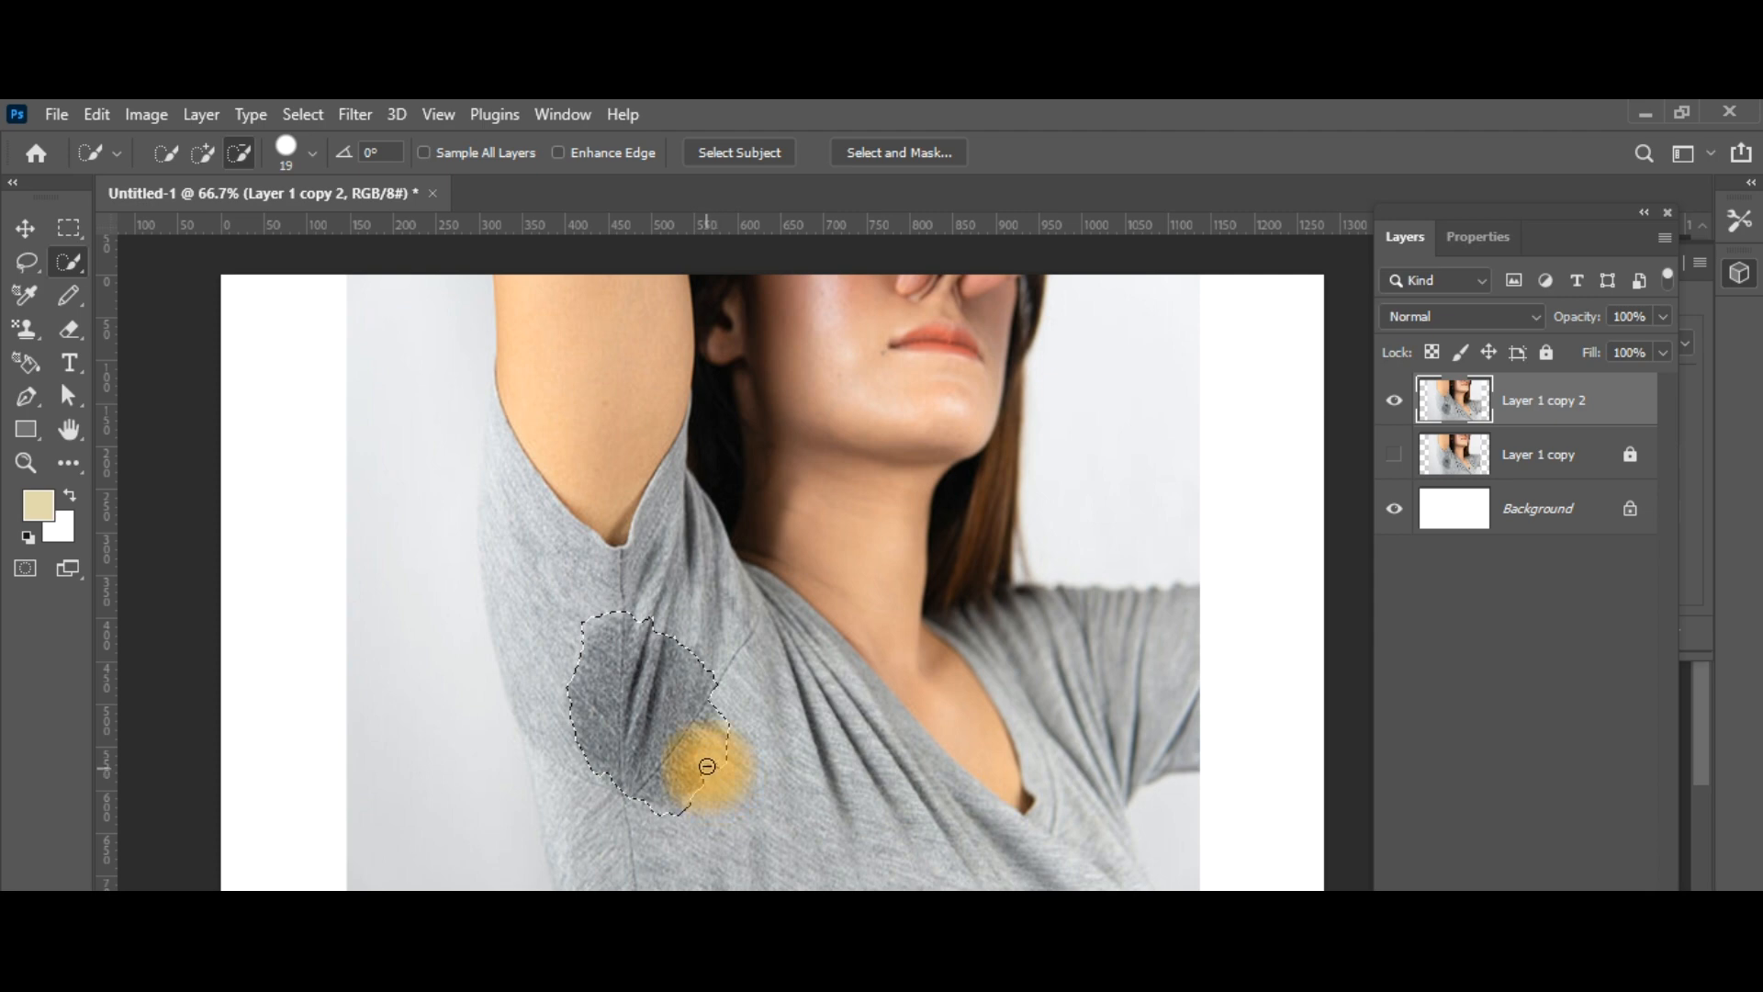
{"action": "left_click_drag", "start_coordinate": [707, 766], "coordinate": [704, 760]}
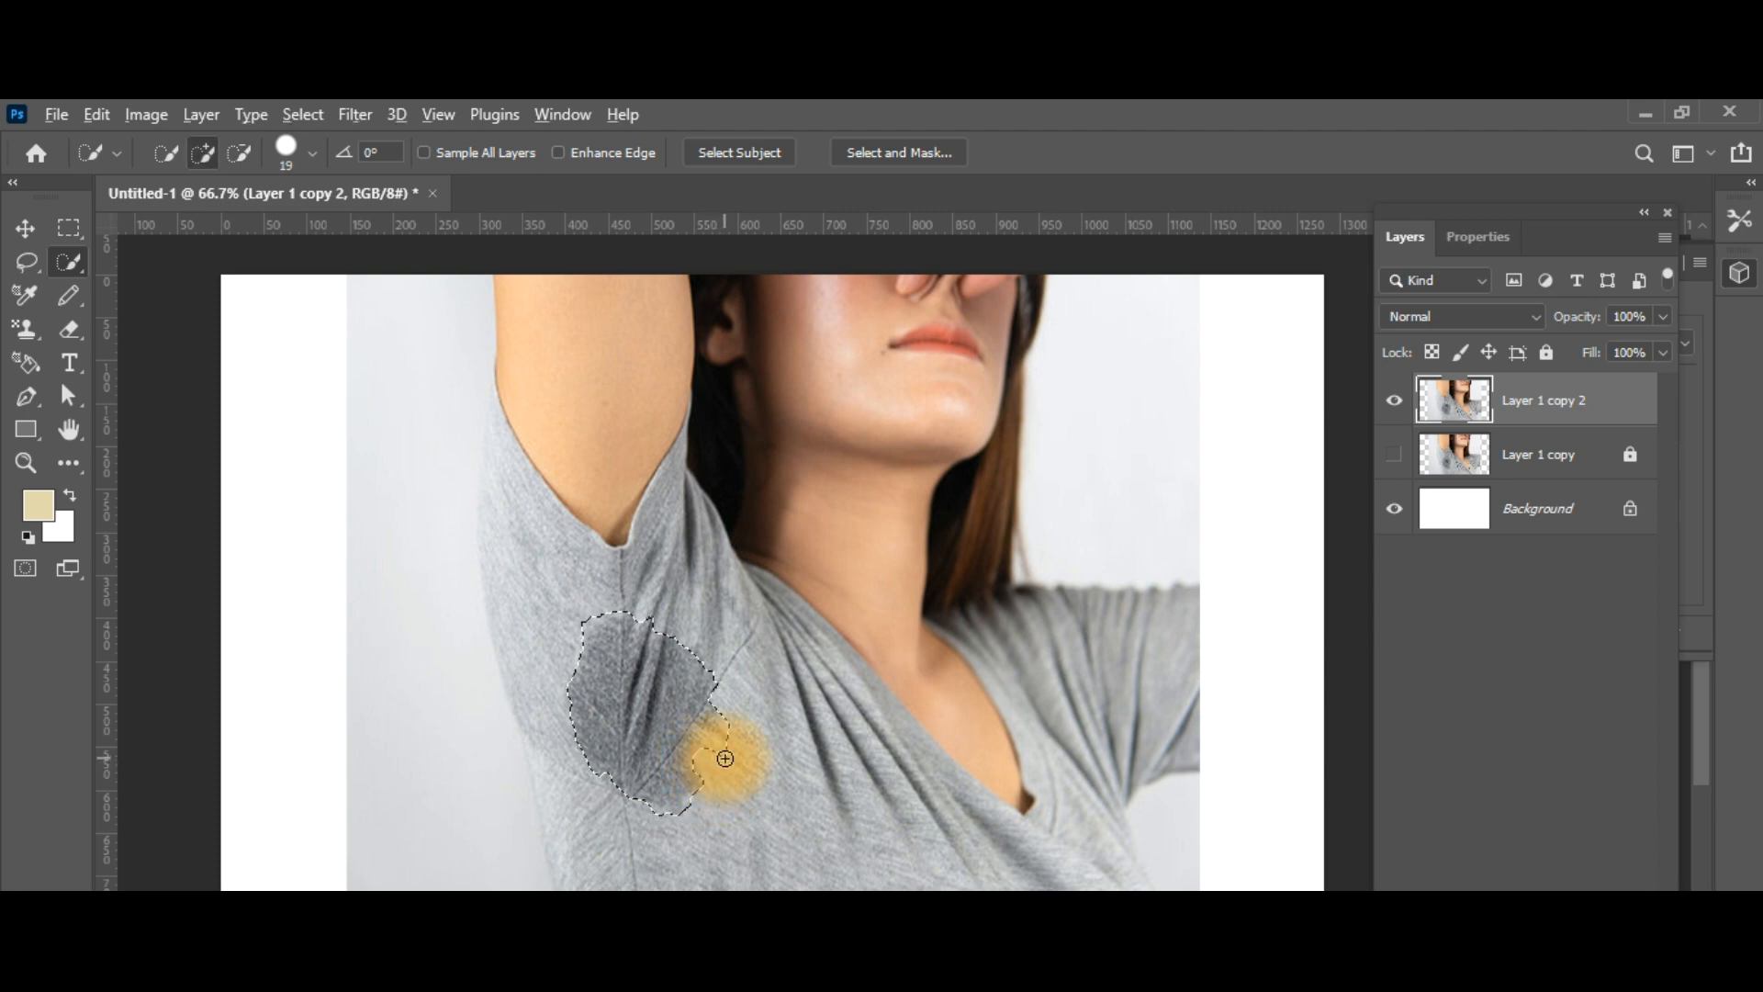
{"action": "left_click", "coordinate": [724, 756], "text": "alt"}
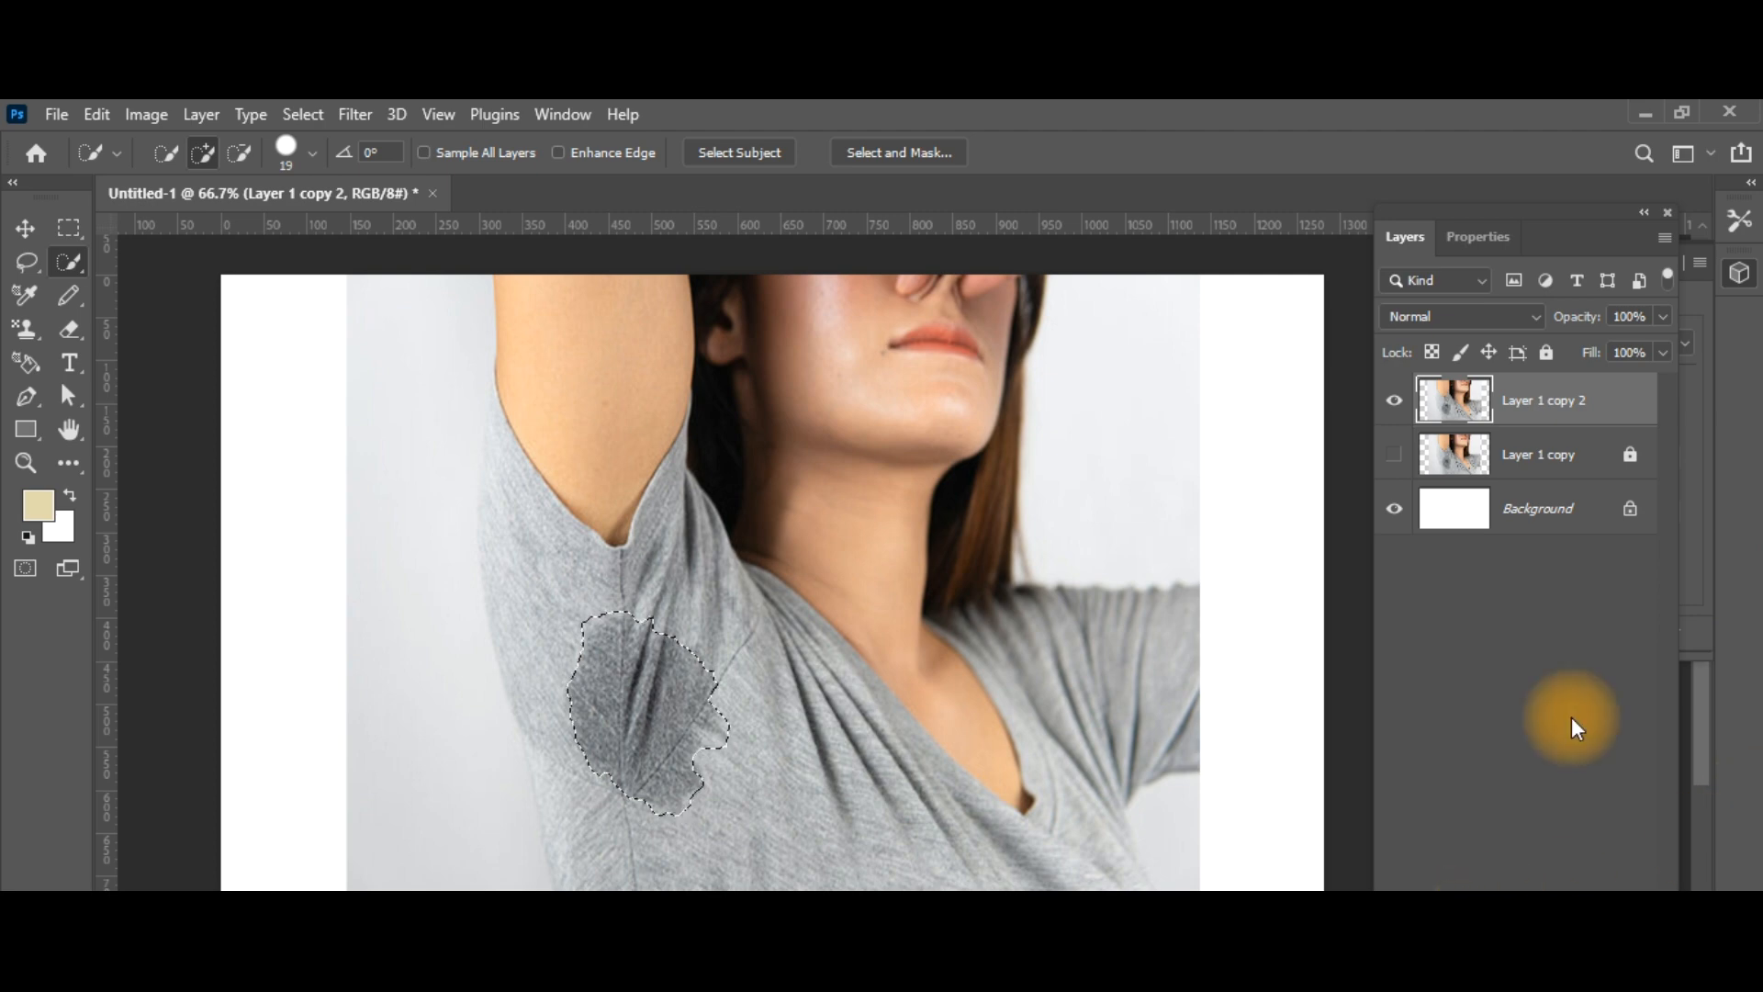
Step: Add an Exposure adjustment layer limited to the selected stain, with gamma correction 1.41 and offset +0.0550
{"action": "left_click_drag", "start_coordinate": [1574, 224], "coordinate": [1570, 183]}
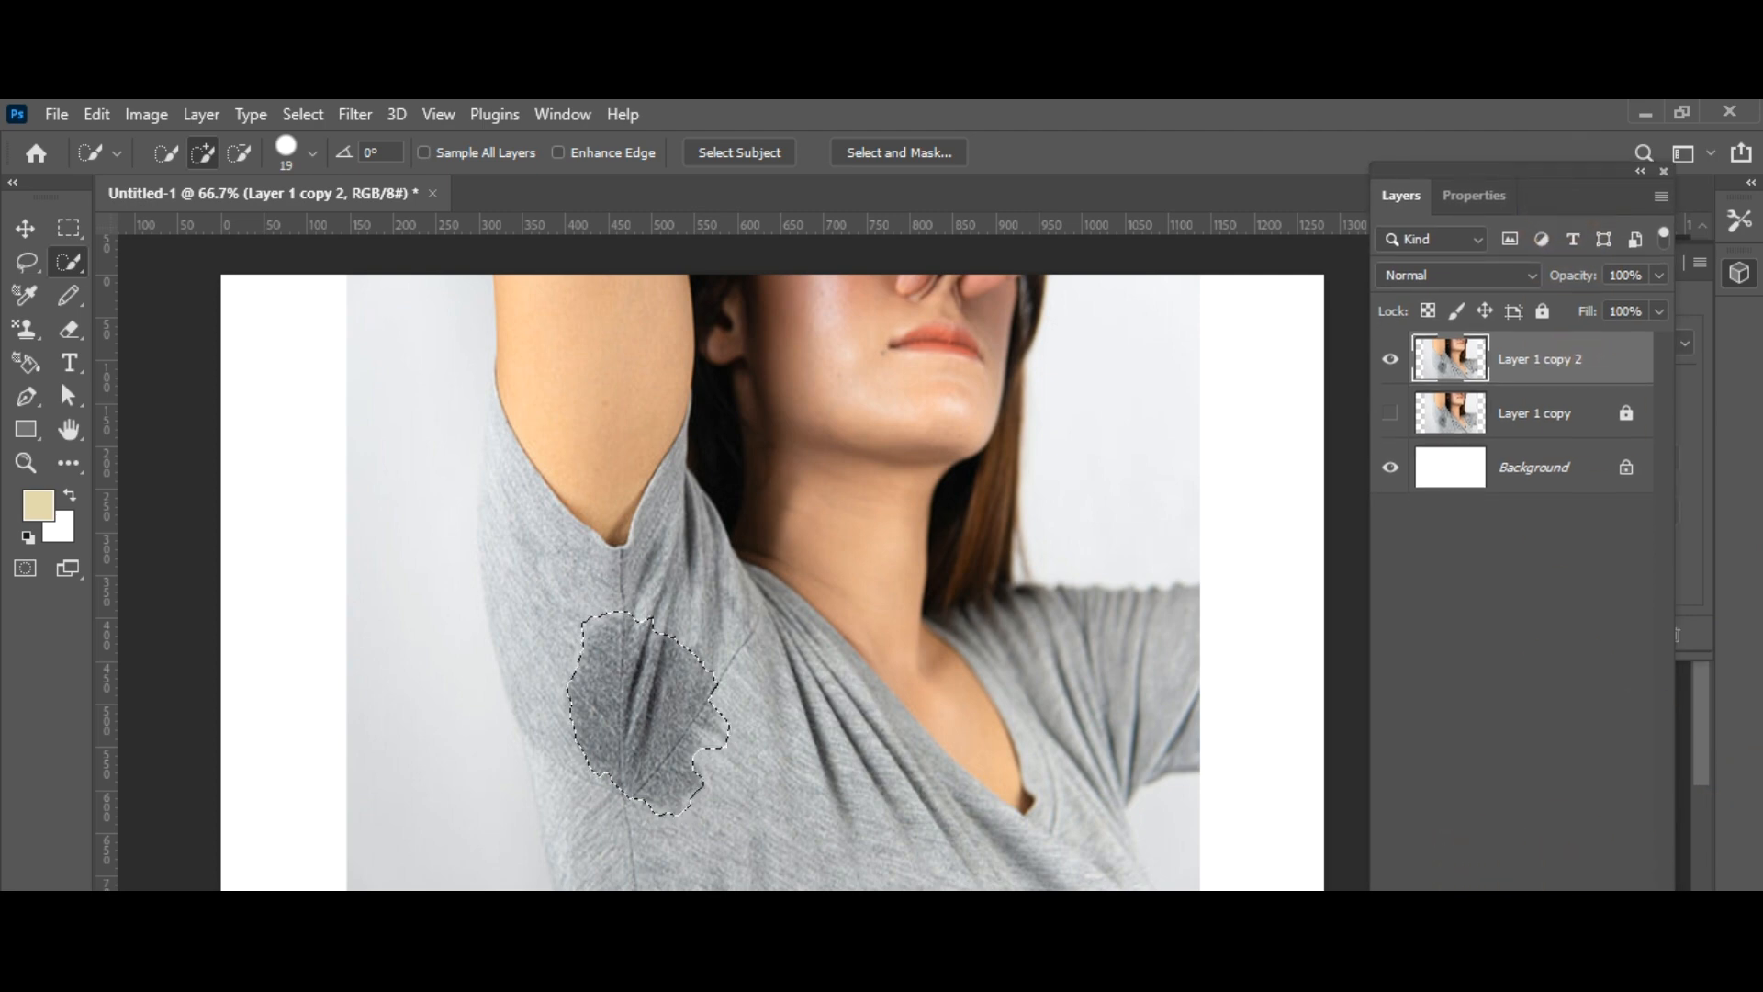
{"action": "left_click_drag", "start_coordinate": [1541, 889], "coordinate": [1540, 877]}
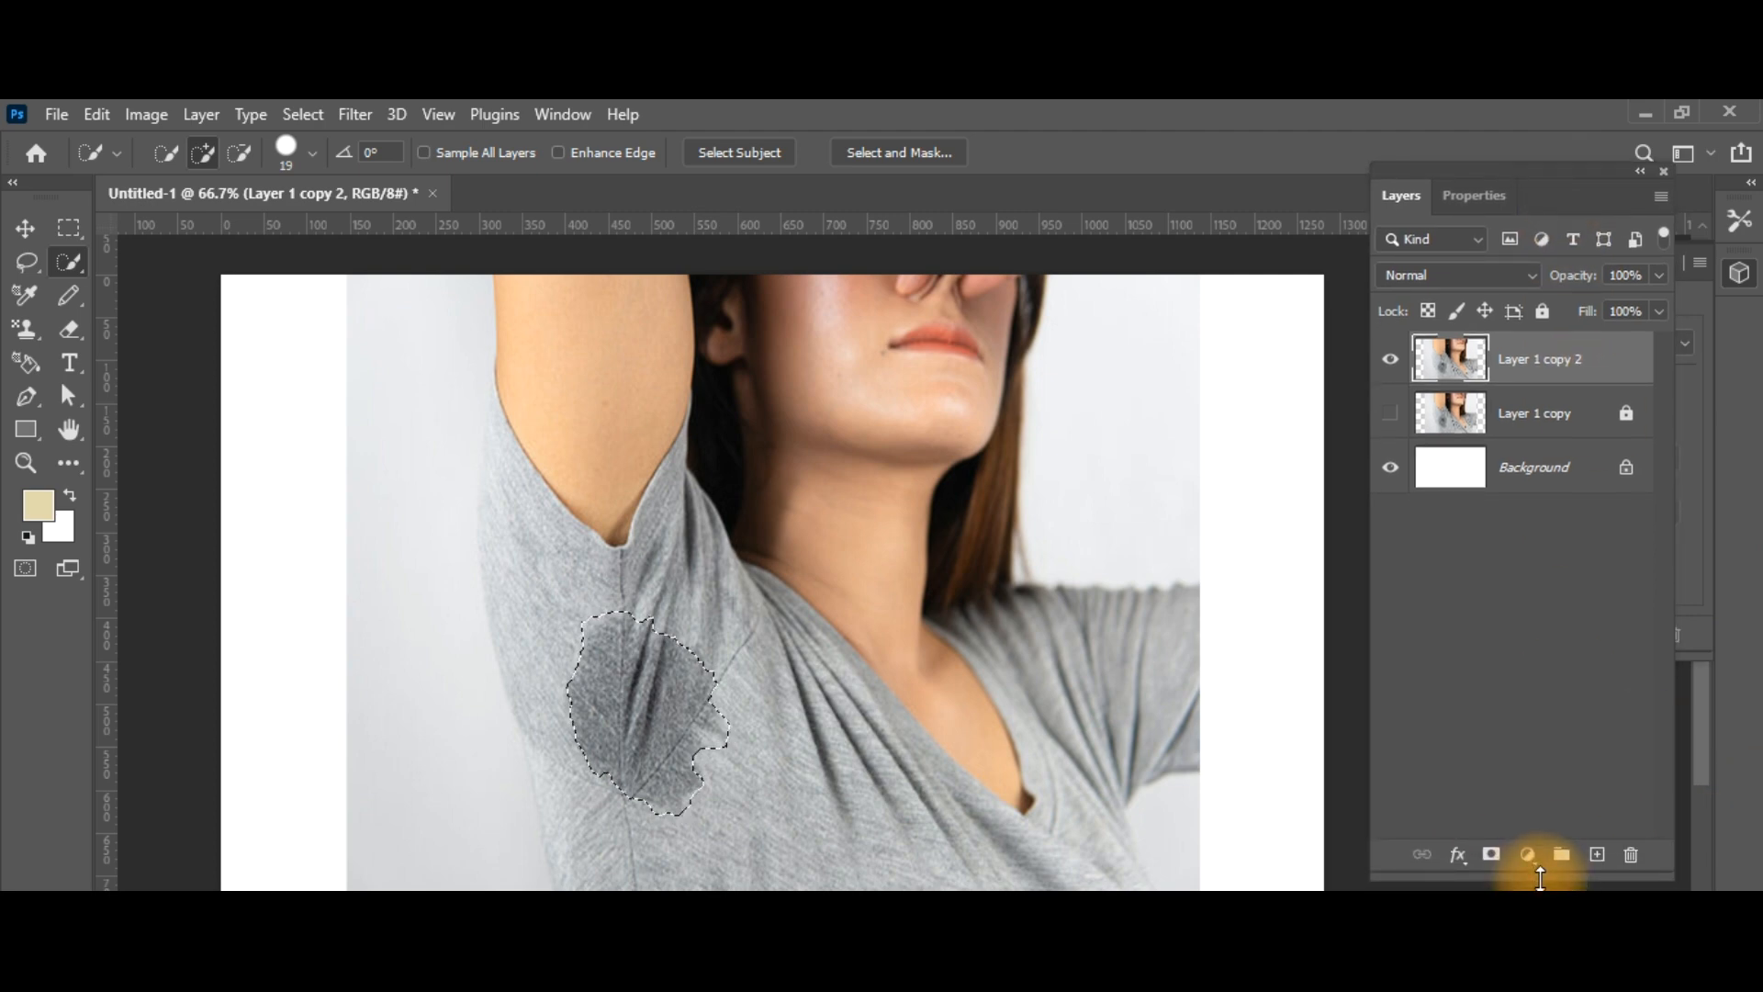
{"action": "left_click", "coordinate": [1527, 854]}
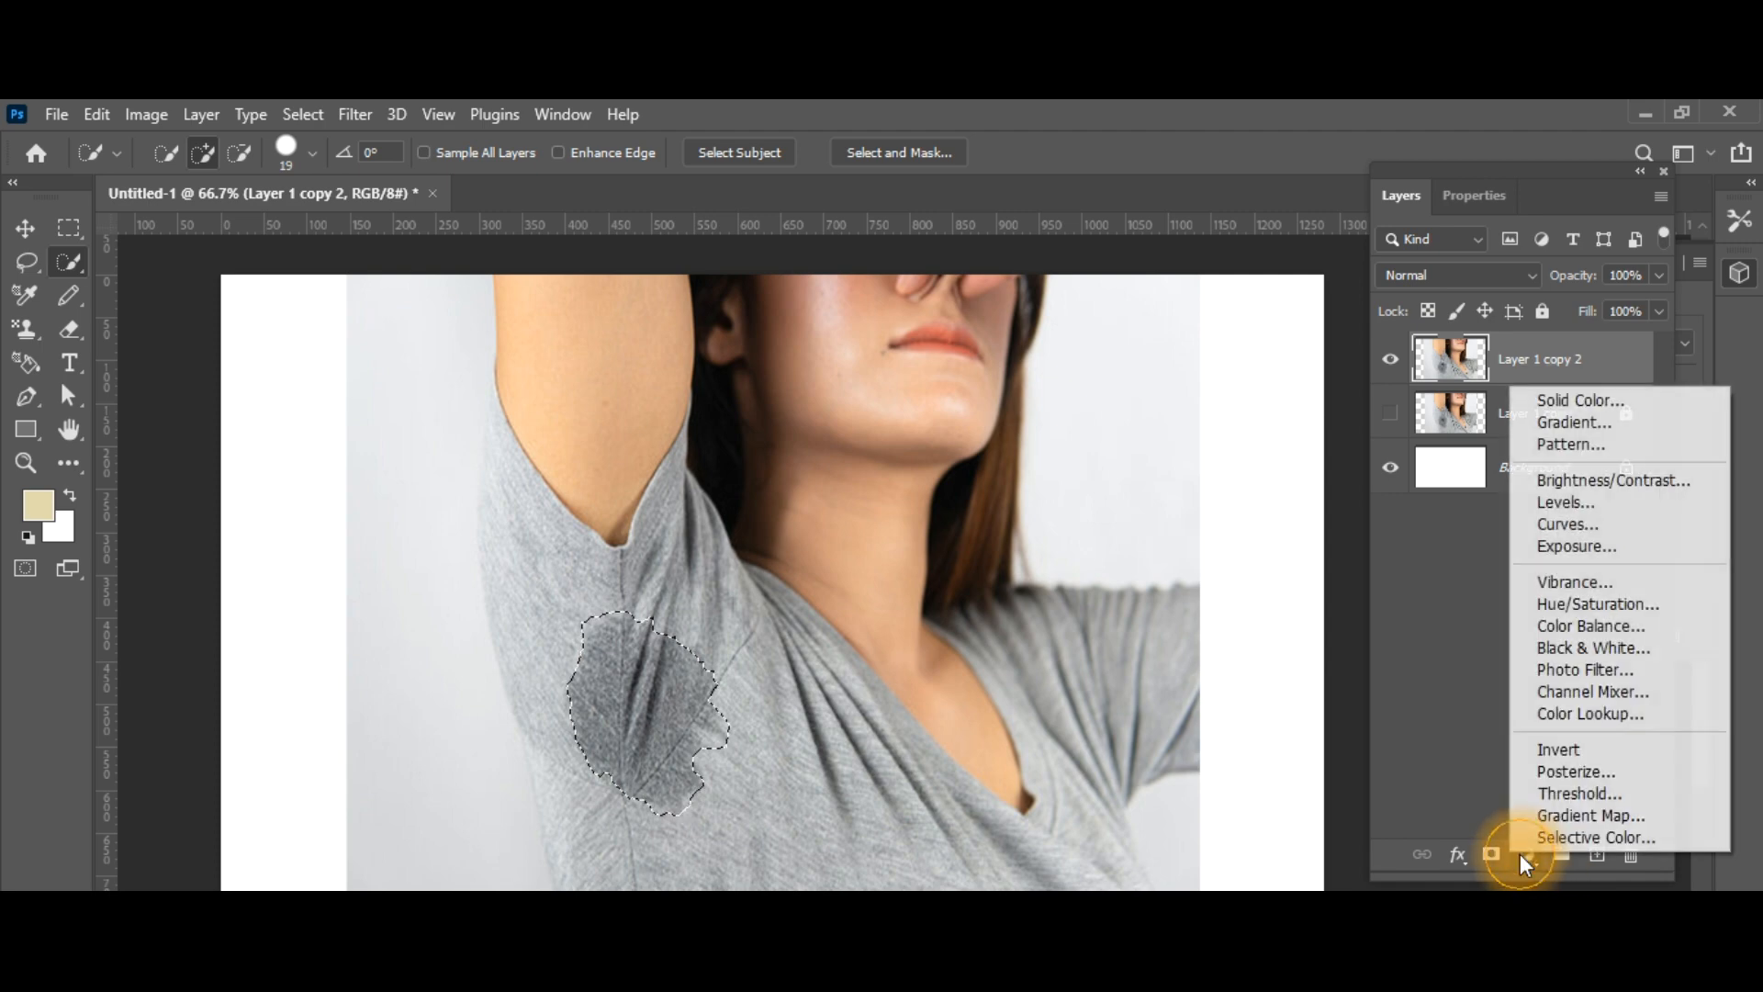
{"action": "left_click", "coordinate": [1572, 547]}
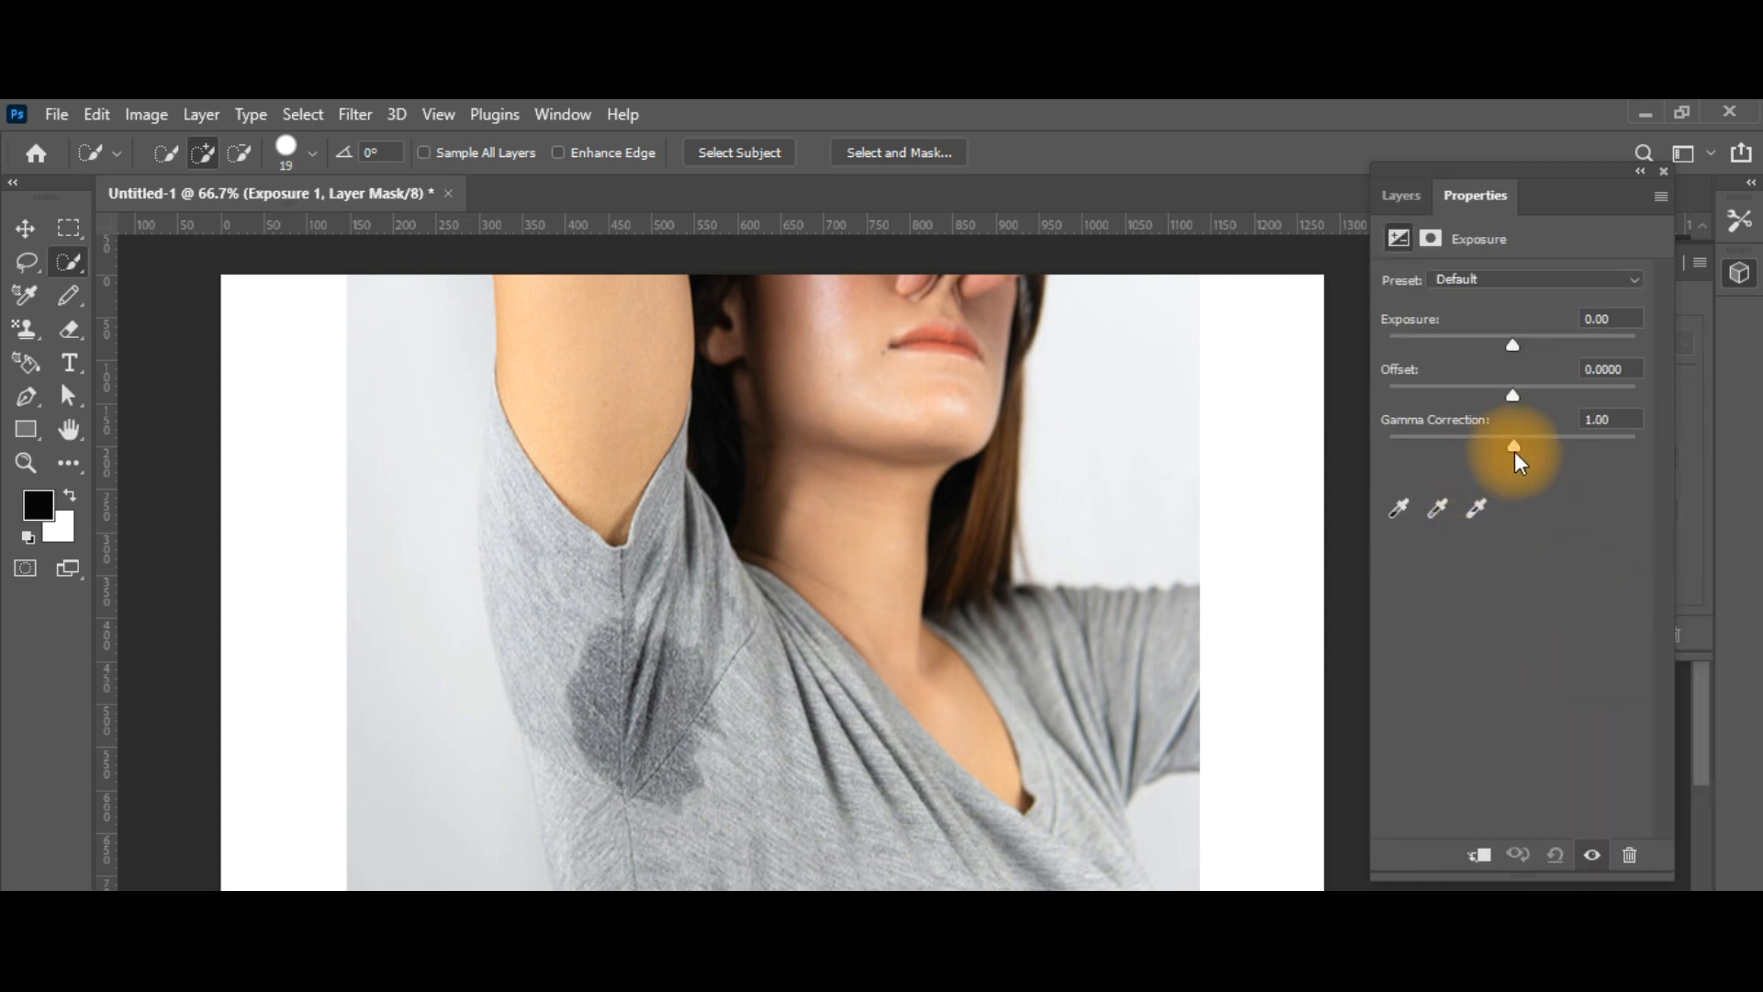
{"action": "left_click_drag", "start_coordinate": [1514, 450], "coordinate": [1484, 445]}
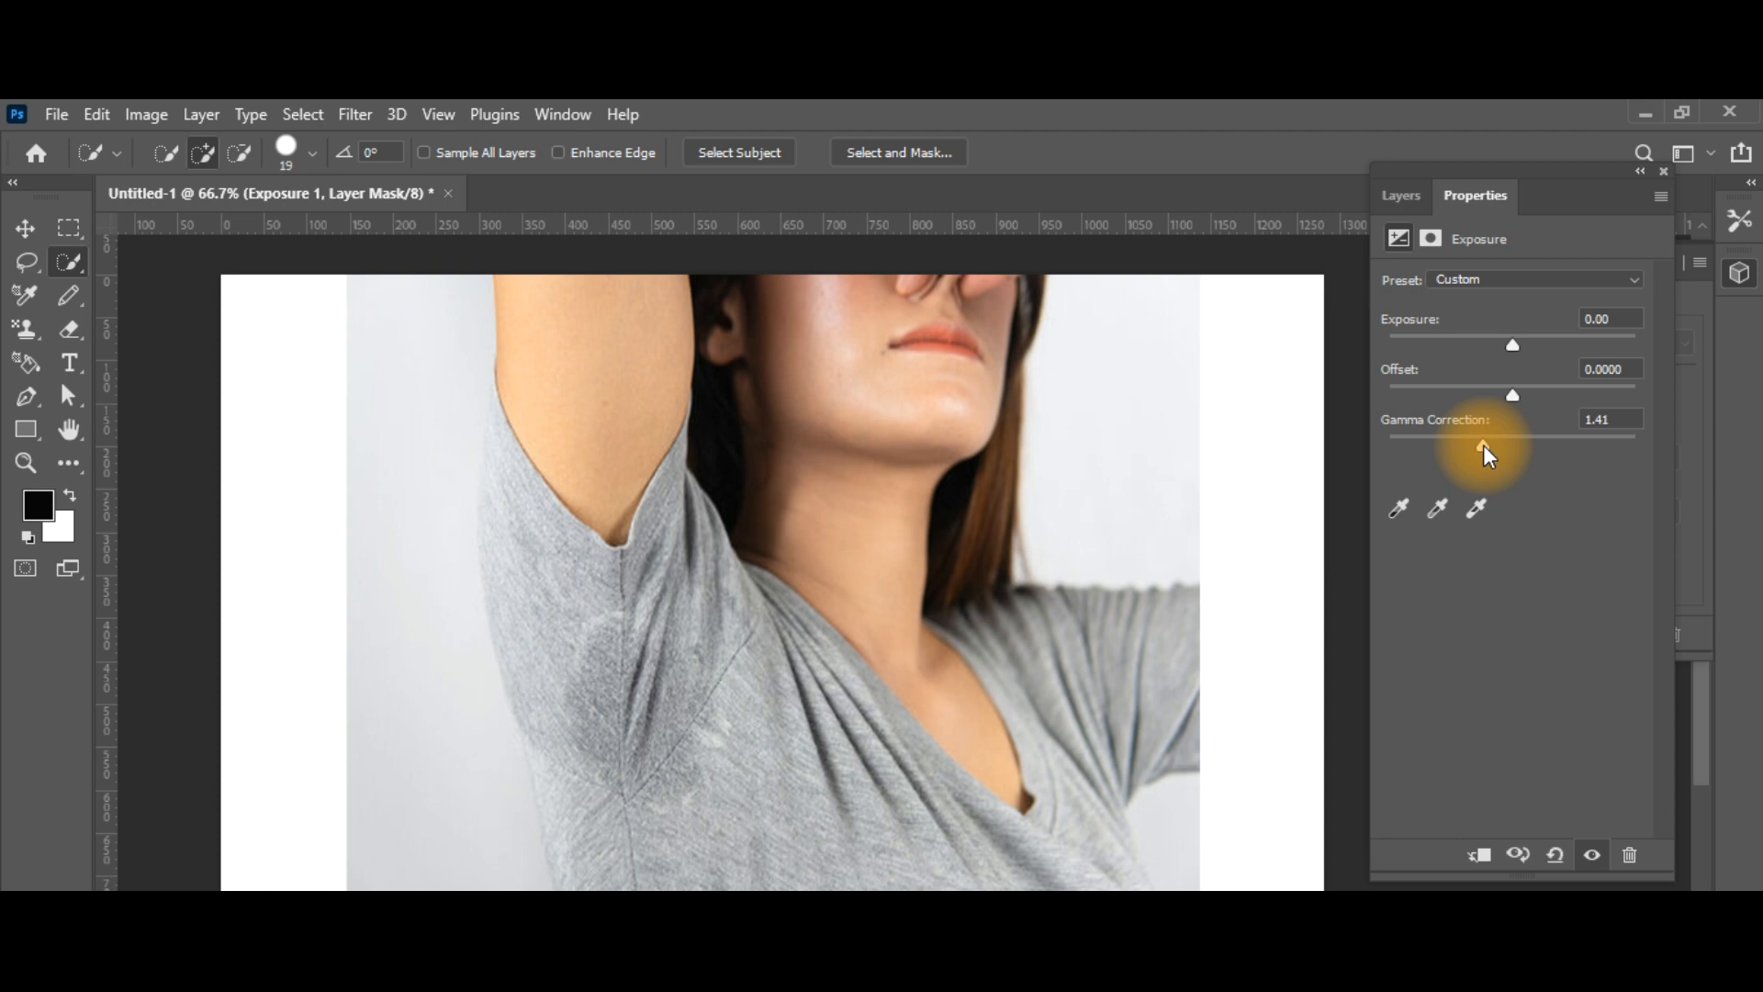
{"action": "mouse_move", "coordinate": [1517, 394]}
{"action": "left_mouse_down"}
{"action": "mouse_move", "coordinate": [1534, 395]}
{"action": "mouse_move", "coordinate": [1519, 400]}
{"action": "left_mouse_up"}
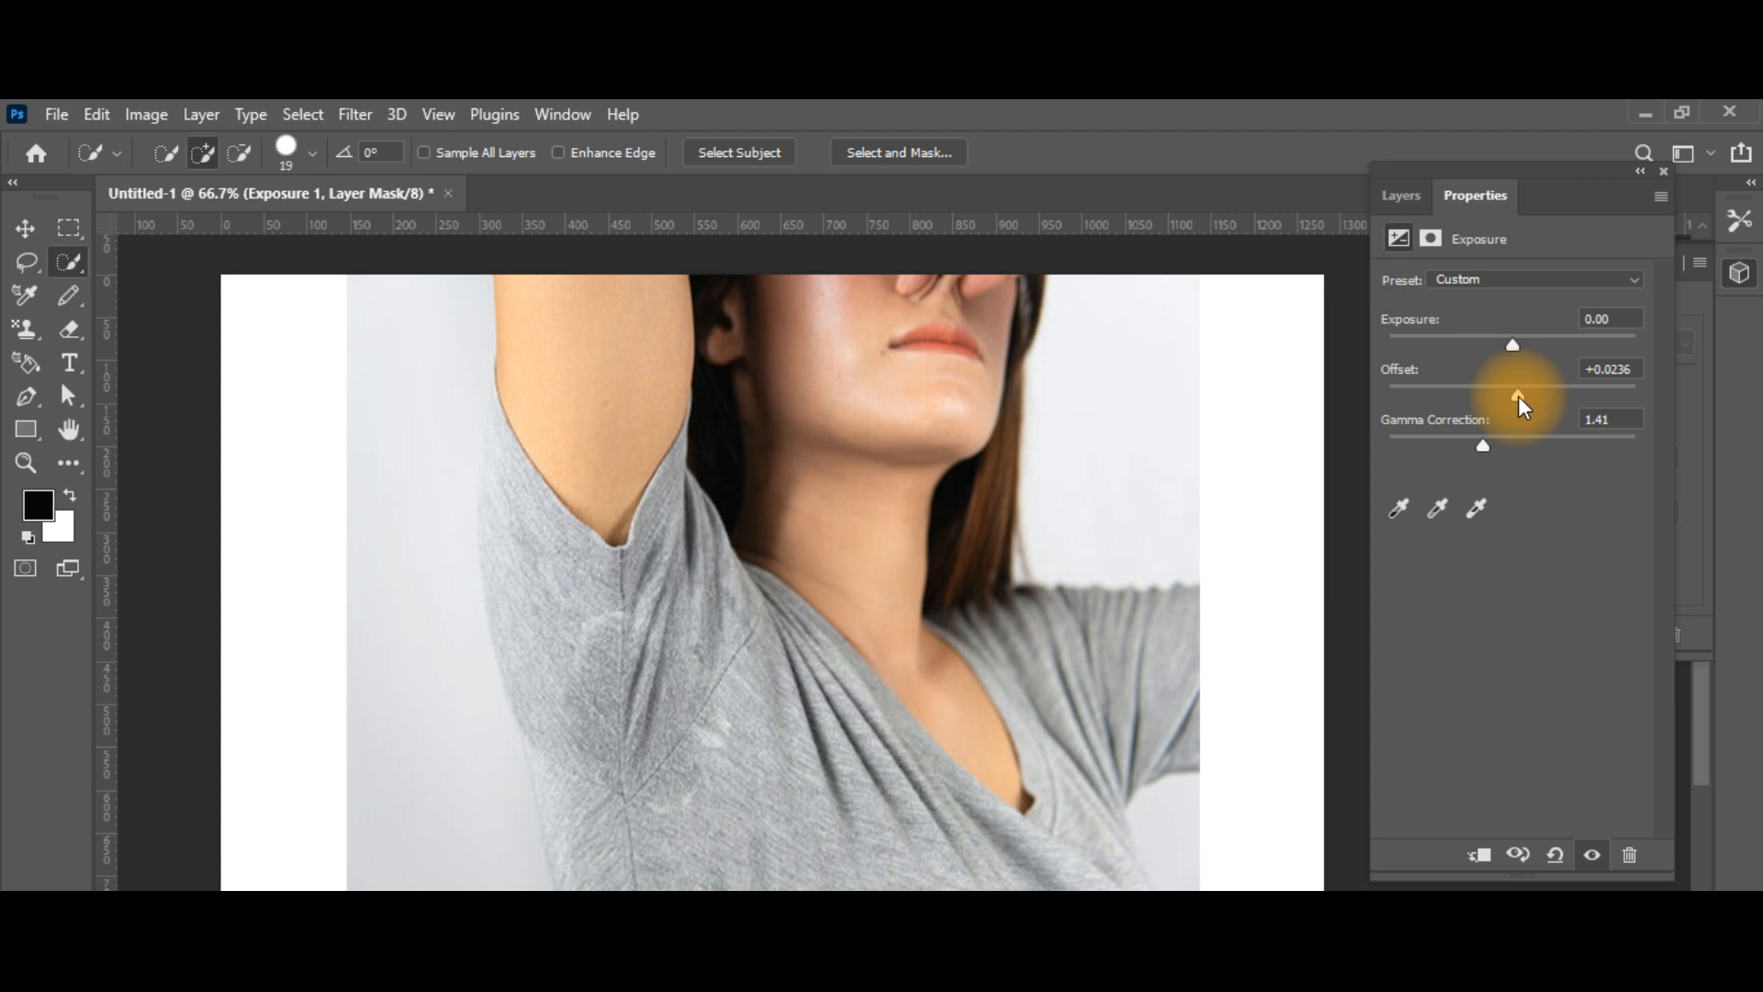
{"action": "left_click_drag", "start_coordinate": [1520, 404], "coordinate": [1524, 404]}
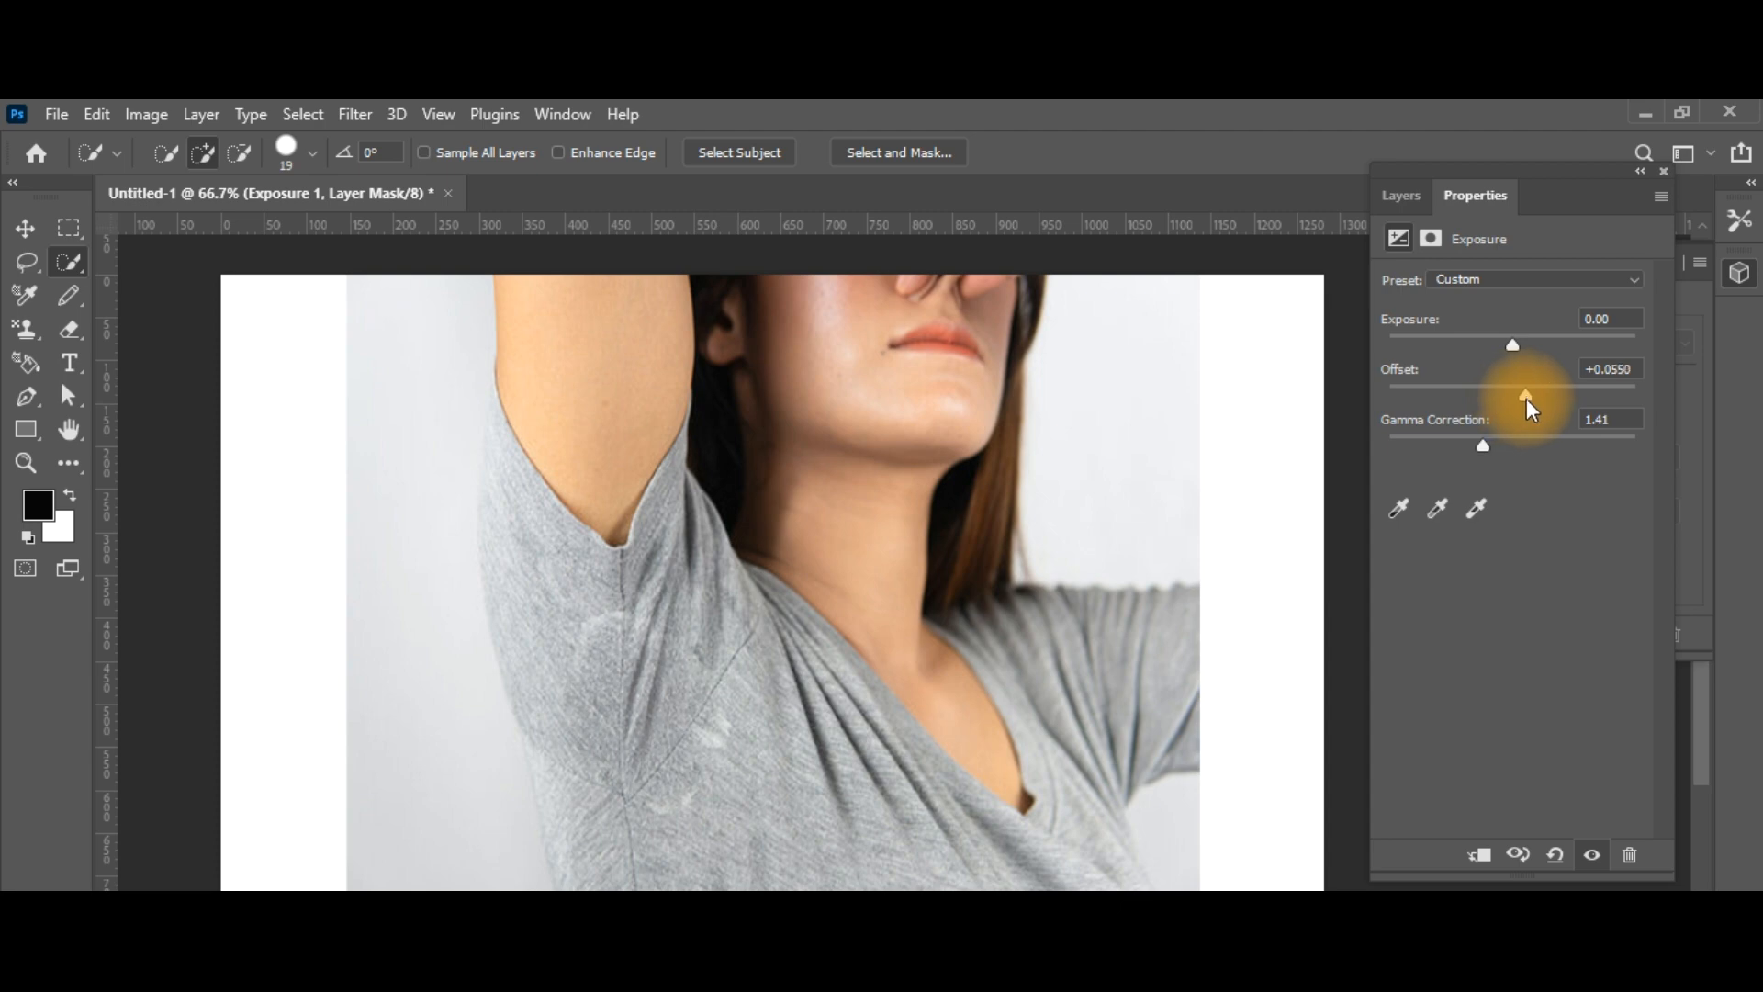
Step: Add an empty layer and try to retouch the pale marks beside the underarm seam with the Healing Brush at 41% spacing
{"action": "left_click", "coordinate": [1399, 197]}
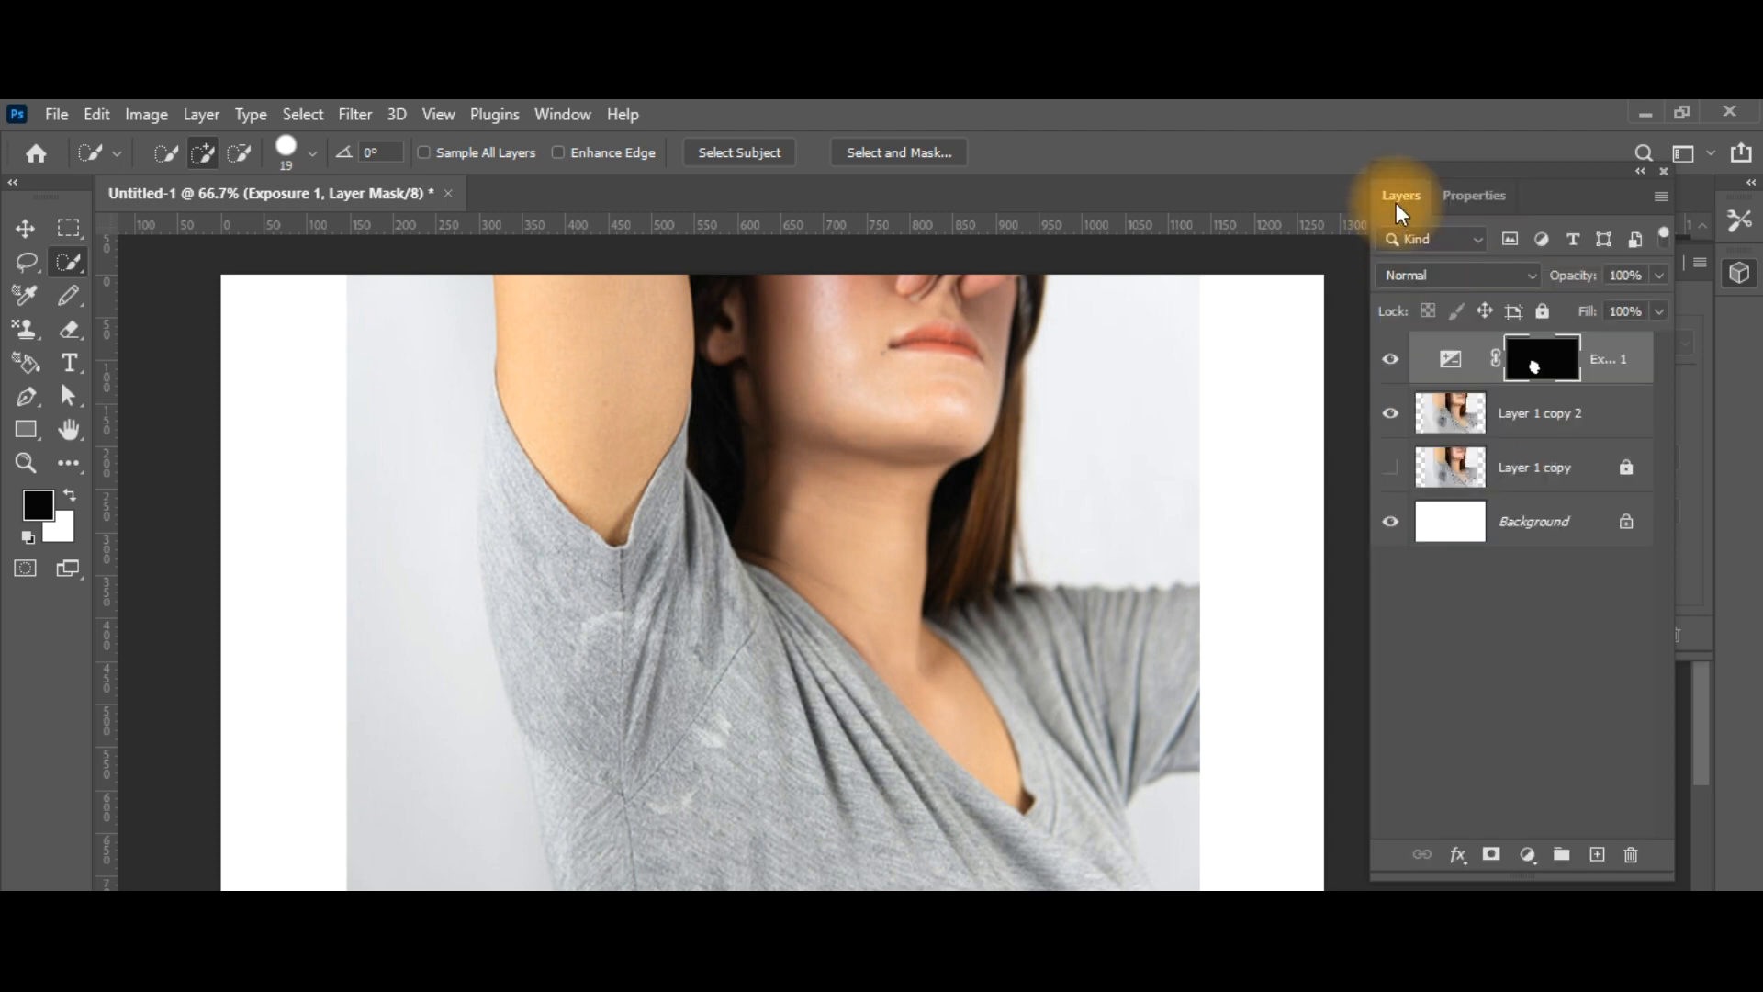
{"action": "left_click", "coordinate": [1599, 857]}
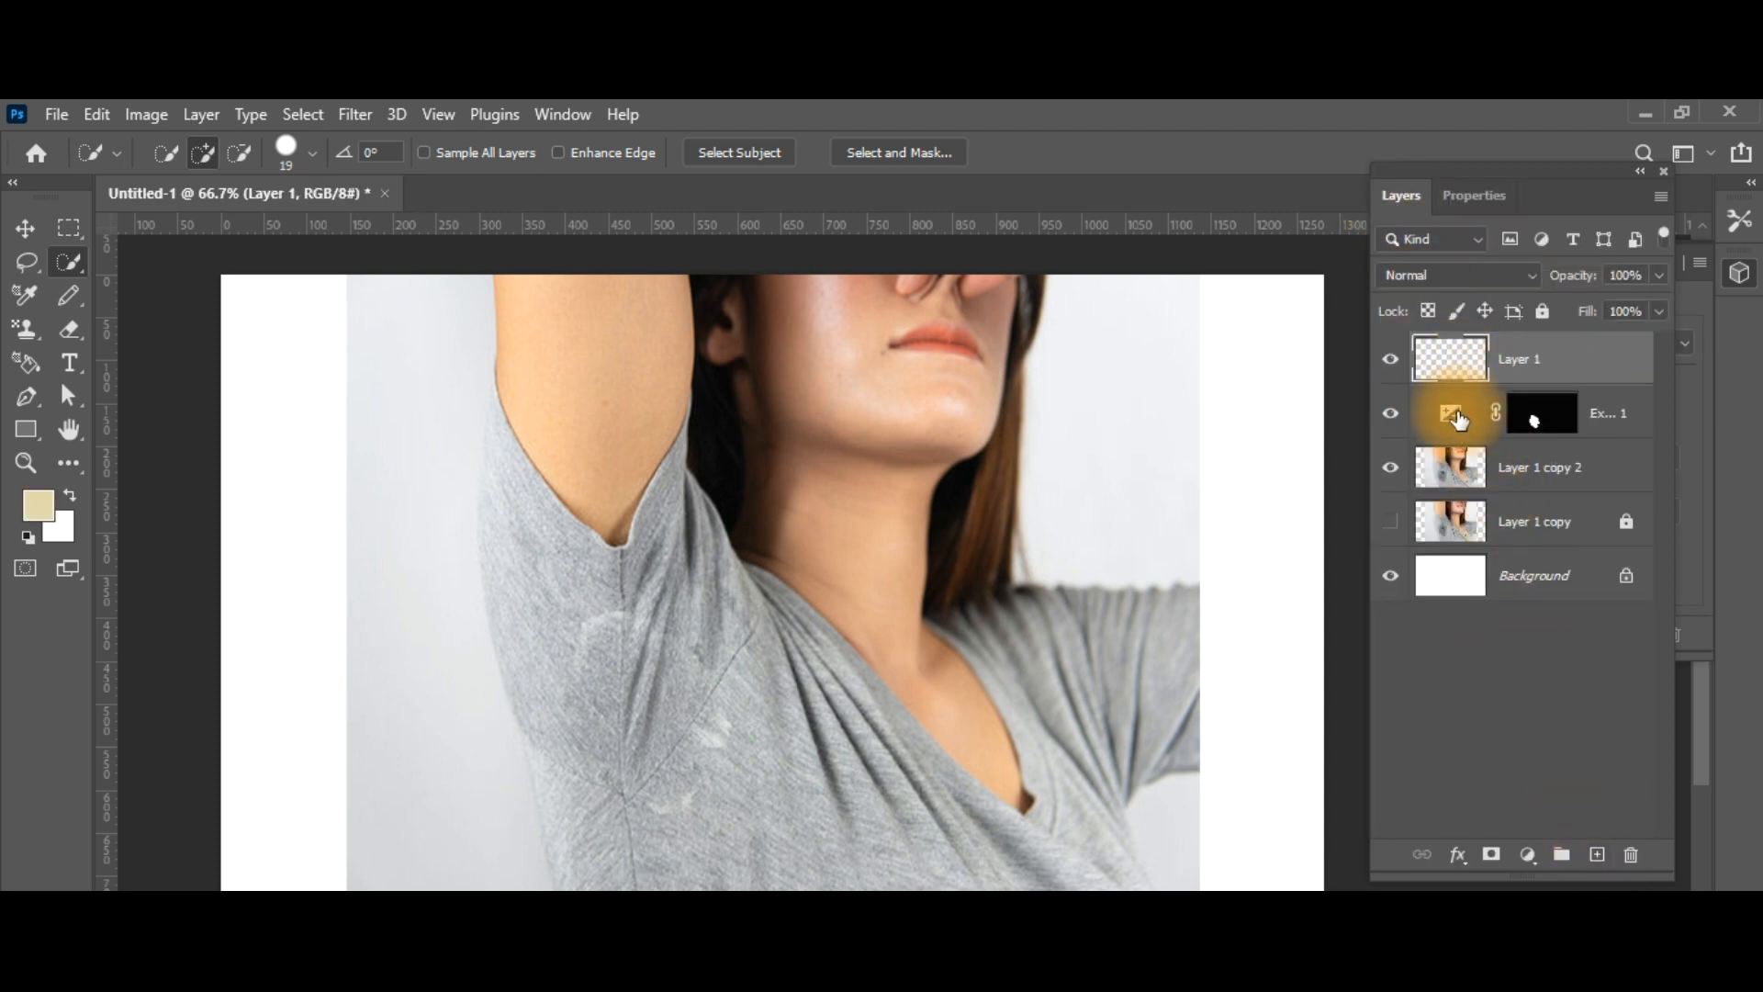
{"action": "left_click", "coordinate": [68, 460]}
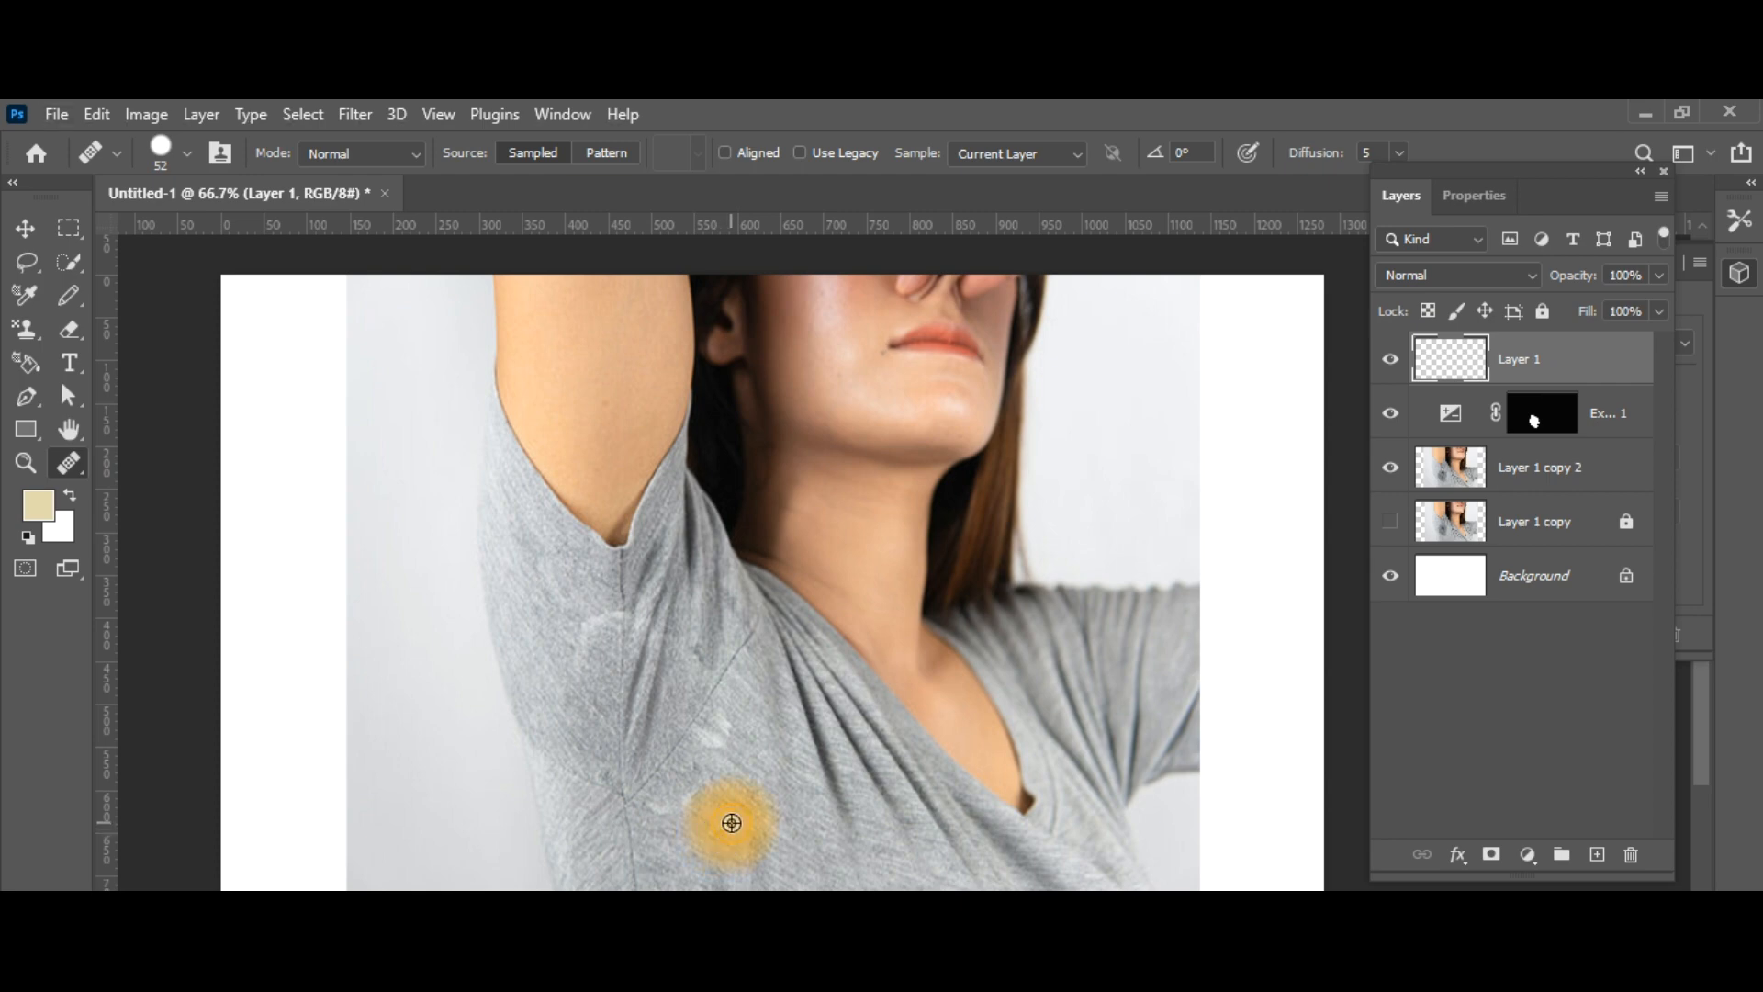
{"action": "left_click", "coordinate": [731, 823], "text": "alt"}
{"action": "right_click", "coordinate": [713, 775]}
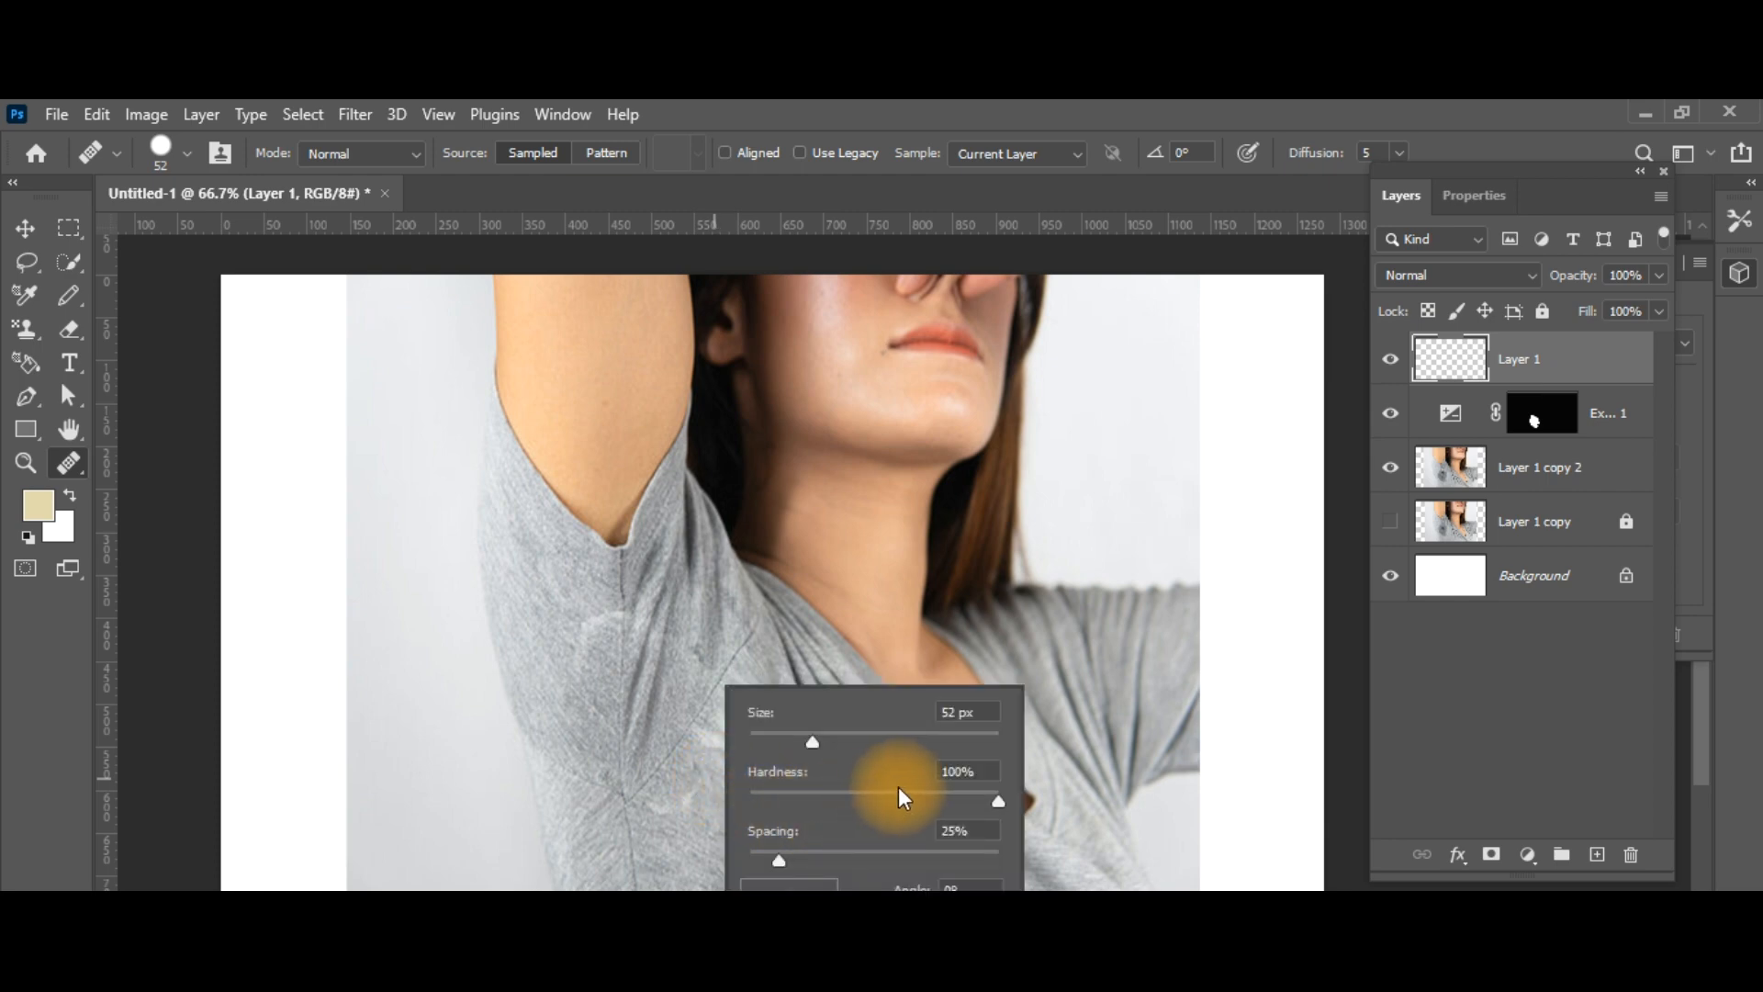
{"action": "left_click_drag", "start_coordinate": [806, 856], "coordinate": [801, 855]}
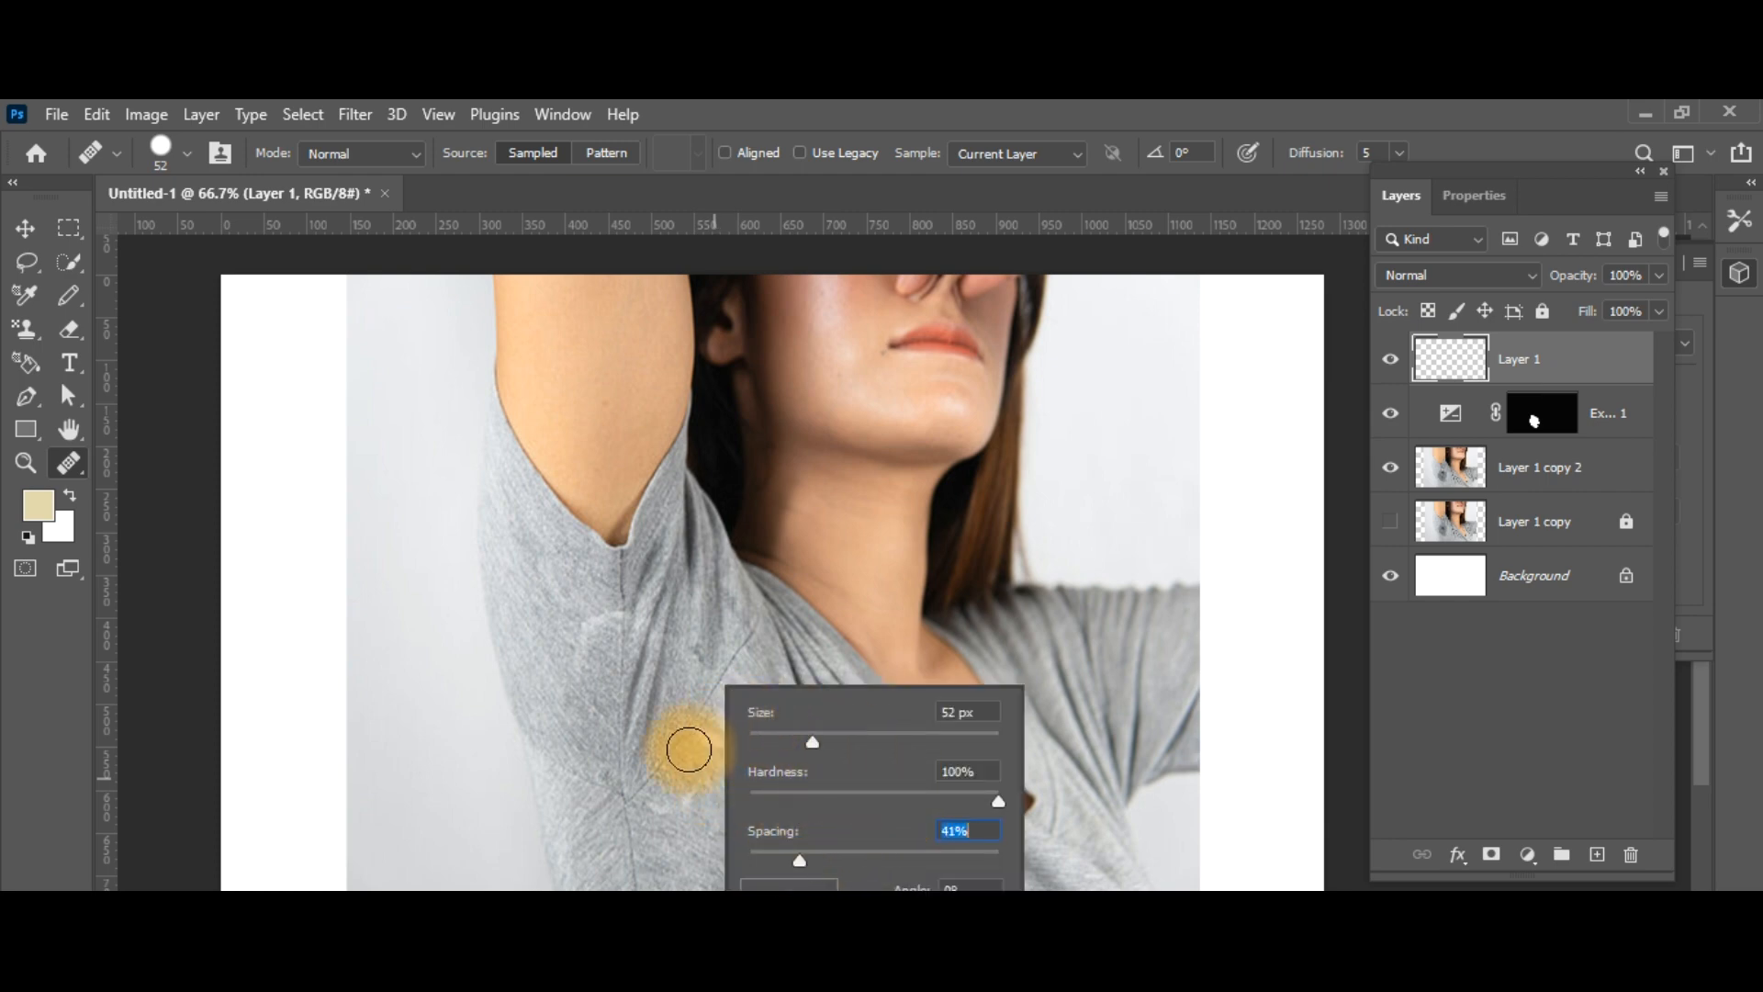
{"action": "mouse_move", "coordinate": [676, 768]}
{"action": "left_mouse_down"}
{"action": "mouse_move", "coordinate": [678, 809]}
{"action": "mouse_move", "coordinate": [721, 781]}
{"action": "mouse_move", "coordinate": [684, 805]}
{"action": "mouse_move", "coordinate": [723, 776]}
{"action": "mouse_move", "coordinate": [731, 741]}
{"action": "mouse_move", "coordinate": [748, 749]}
{"action": "mouse_move", "coordinate": [721, 734]}
{"action": "mouse_move", "coordinate": [720, 769]}
{"action": "mouse_move", "coordinate": [721, 723]}
{"action": "mouse_move", "coordinate": [731, 748]}
{"action": "mouse_move", "coordinate": [740, 713]}
{"action": "mouse_move", "coordinate": [712, 647]}
{"action": "mouse_move", "coordinate": [750, 720]}
{"action": "mouse_move", "coordinate": [705, 657]}
{"action": "mouse_move", "coordinate": [738, 746]}
{"action": "mouse_move", "coordinate": [767, 767]}
{"action": "mouse_move", "coordinate": [728, 677]}
{"action": "left_mouse_up"}
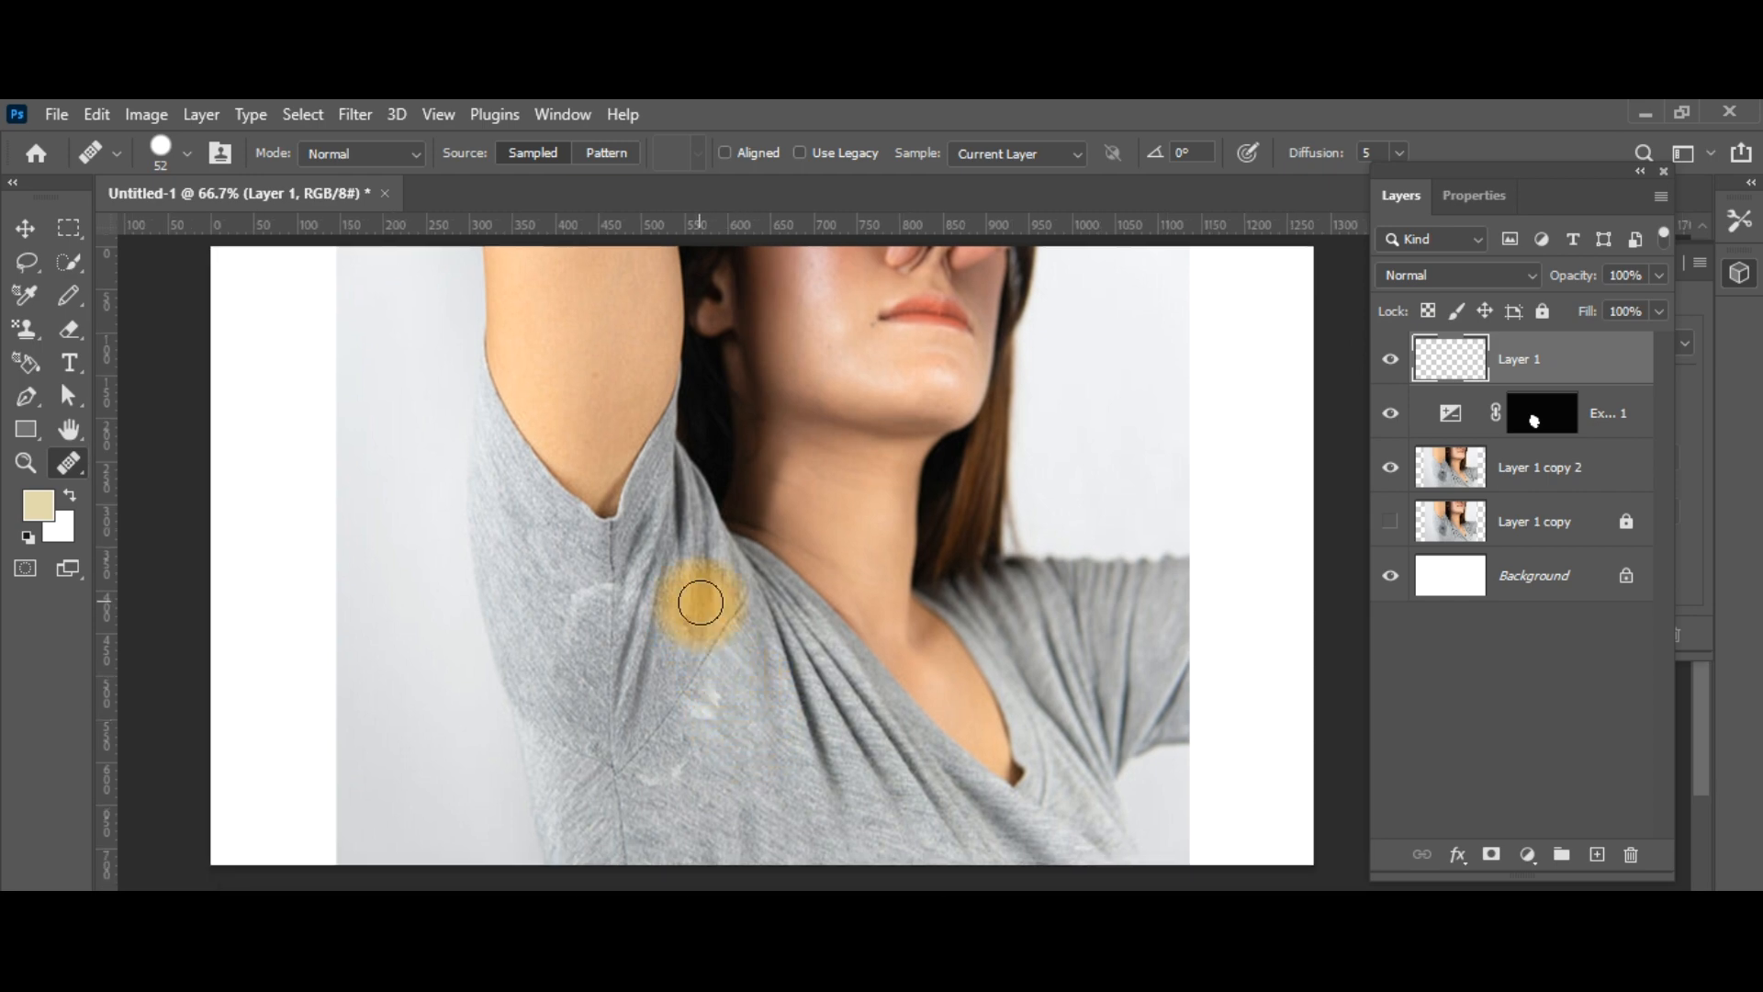
{"action": "mouse_move", "coordinate": [701, 603]}
{"action": "left_mouse_down"}
{"action": "mouse_move", "coordinate": [655, 593]}
{"action": "mouse_move", "coordinate": [696, 624]}
{"action": "mouse_move", "coordinate": [673, 533]}
{"action": "left_mouse_up"}
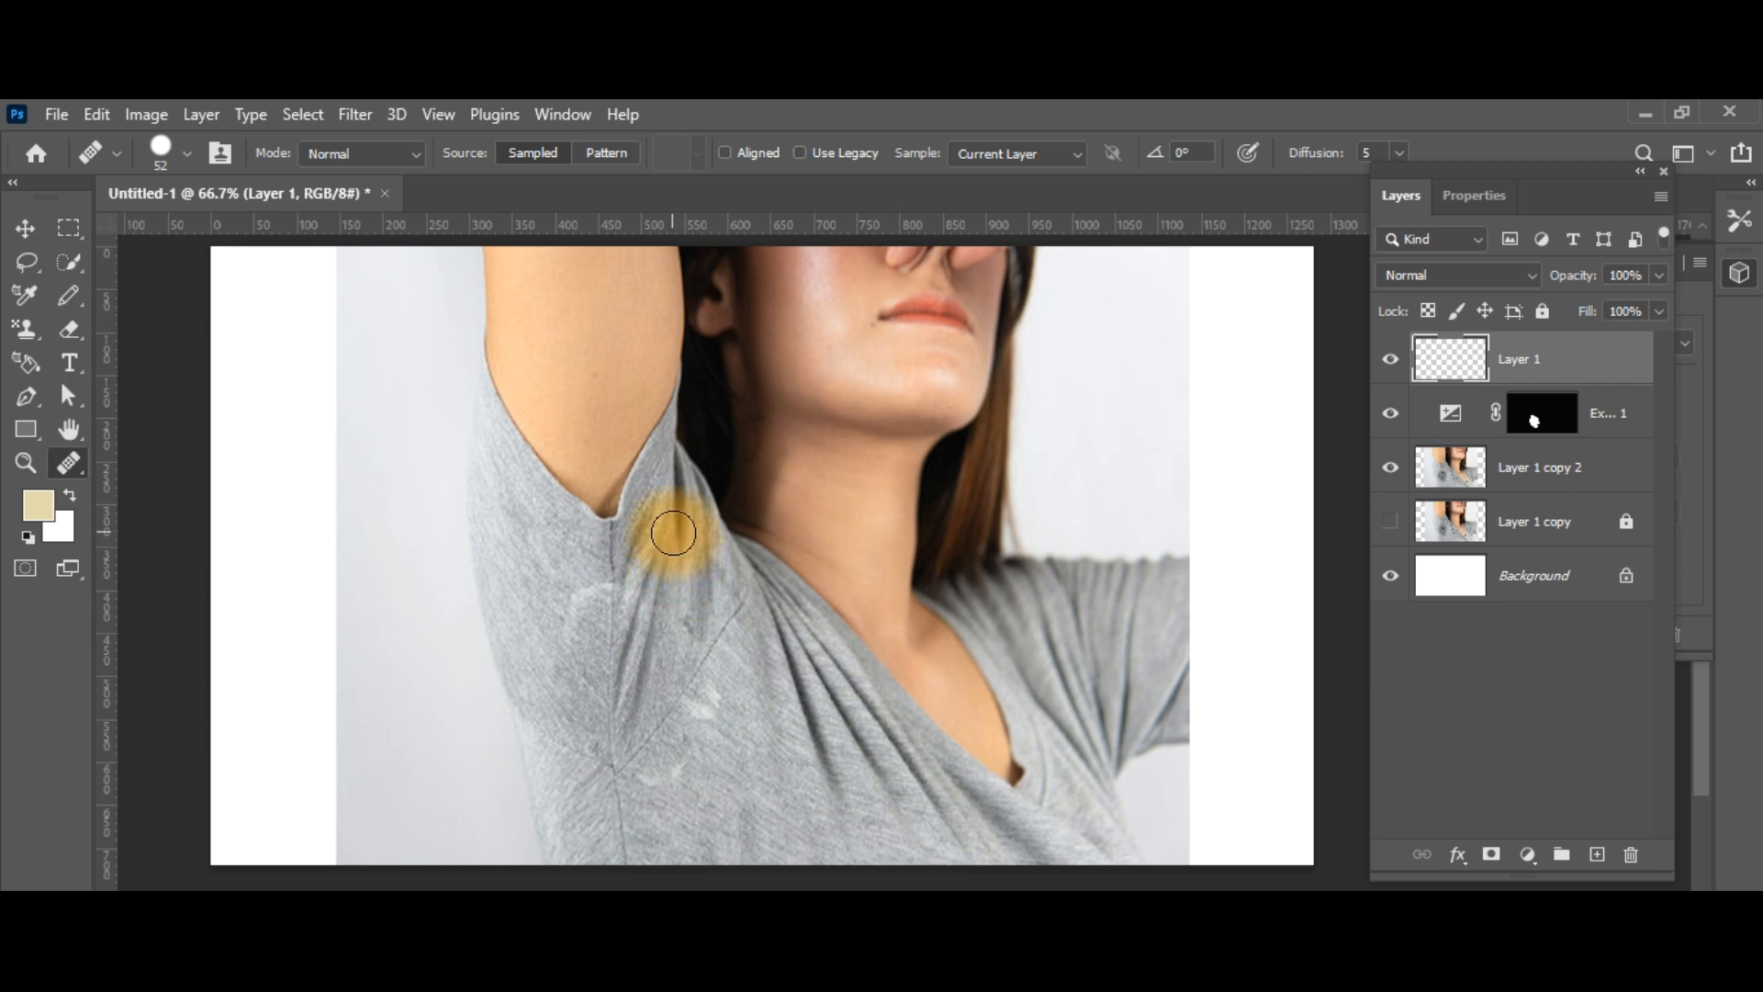
Step: Resample clean shirt fabric and try to heal the pale marks on the sleeve with a slightly reduced brush spacing
{"action": "left_click", "coordinate": [673, 533], "text": "alt"}
{"action": "mouse_move", "coordinate": [659, 585]}
{"action": "left_mouse_down"}
{"action": "mouse_move", "coordinate": [718, 636]}
{"action": "mouse_move", "coordinate": [649, 598]}
{"action": "mouse_move", "coordinate": [730, 650]}
{"action": "mouse_move", "coordinate": [698, 639]}
{"action": "mouse_move", "coordinate": [653, 562]}
{"action": "mouse_move", "coordinate": [695, 620]}
{"action": "mouse_move", "coordinate": [572, 572]}
{"action": "mouse_move", "coordinate": [638, 608]}
{"action": "mouse_move", "coordinate": [594, 579]}
{"action": "mouse_move", "coordinate": [654, 601]}
{"action": "mouse_move", "coordinate": [652, 551]}
{"action": "mouse_move", "coordinate": [557, 561]}
{"action": "mouse_move", "coordinate": [576, 580]}
{"action": "mouse_move", "coordinate": [552, 596]}
{"action": "mouse_move", "coordinate": [604, 583]}
{"action": "mouse_move", "coordinate": [565, 627]}
{"action": "mouse_move", "coordinate": [617, 590]}
{"action": "mouse_move", "coordinate": [576, 632]}
{"action": "mouse_move", "coordinate": [582, 576]}
{"action": "mouse_move", "coordinate": [575, 608]}
{"action": "mouse_move", "coordinate": [547, 567]}
{"action": "mouse_move", "coordinate": [570, 598]}
{"action": "mouse_move", "coordinate": [594, 593]}
{"action": "mouse_move", "coordinate": [566, 619]}
{"action": "mouse_move", "coordinate": [594, 584]}
{"action": "mouse_move", "coordinate": [581, 651]}
{"action": "mouse_move", "coordinate": [622, 601]}
{"action": "mouse_move", "coordinate": [580, 673]}
{"action": "mouse_move", "coordinate": [608, 602]}
{"action": "mouse_move", "coordinate": [570, 610]}
{"action": "mouse_move", "coordinate": [582, 622]}
{"action": "mouse_move", "coordinate": [583, 570]}
{"action": "mouse_move", "coordinate": [598, 594]}
{"action": "mouse_move", "coordinate": [539, 582]}
{"action": "mouse_move", "coordinate": [590, 609]}
{"action": "mouse_move", "coordinate": [615, 823]}
{"action": "mouse_move", "coordinate": [698, 727]}
{"action": "mouse_move", "coordinate": [680, 815]}
{"action": "mouse_move", "coordinate": [675, 775]}
{"action": "mouse_move", "coordinate": [630, 815]}
{"action": "mouse_move", "coordinate": [677, 741]}
{"action": "mouse_move", "coordinate": [616, 831]}
{"action": "mouse_move", "coordinate": [657, 756]}
{"action": "mouse_move", "coordinate": [677, 747]}
{"action": "mouse_move", "coordinate": [684, 767]}
{"action": "mouse_move", "coordinate": [713, 681]}
{"action": "mouse_move", "coordinate": [725, 744]}
{"action": "mouse_move", "coordinate": [645, 595]}
{"action": "mouse_move", "coordinate": [582, 603]}
{"action": "mouse_move", "coordinate": [578, 661]}
{"action": "mouse_move", "coordinate": [533, 597]}
{"action": "mouse_move", "coordinate": [602, 609]}
{"action": "left_mouse_up"}
{"action": "right_click", "coordinate": [606, 610]}
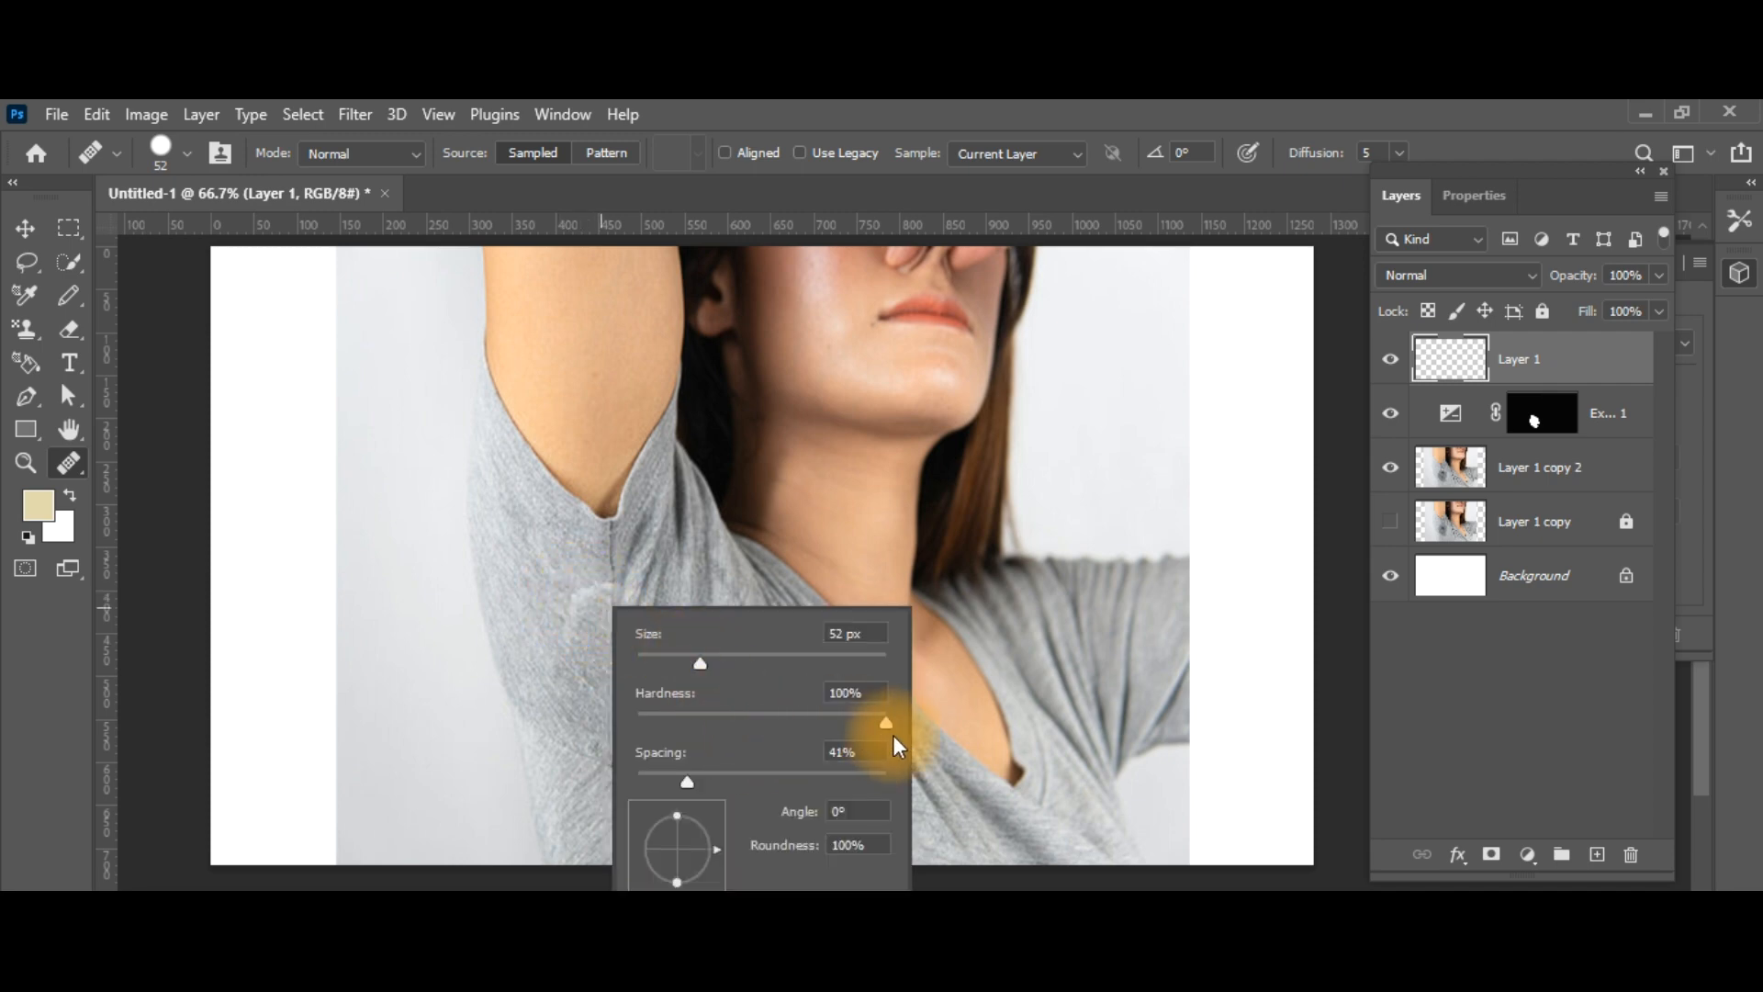
{"action": "left_click_drag", "start_coordinate": [686, 782], "coordinate": [680, 780]}
{"action": "mouse_move", "coordinate": [554, 622]}
{"action": "left_mouse_down"}
{"action": "mouse_move", "coordinate": [595, 576]}
{"action": "mouse_move", "coordinate": [591, 591]}
{"action": "left_mouse_up"}
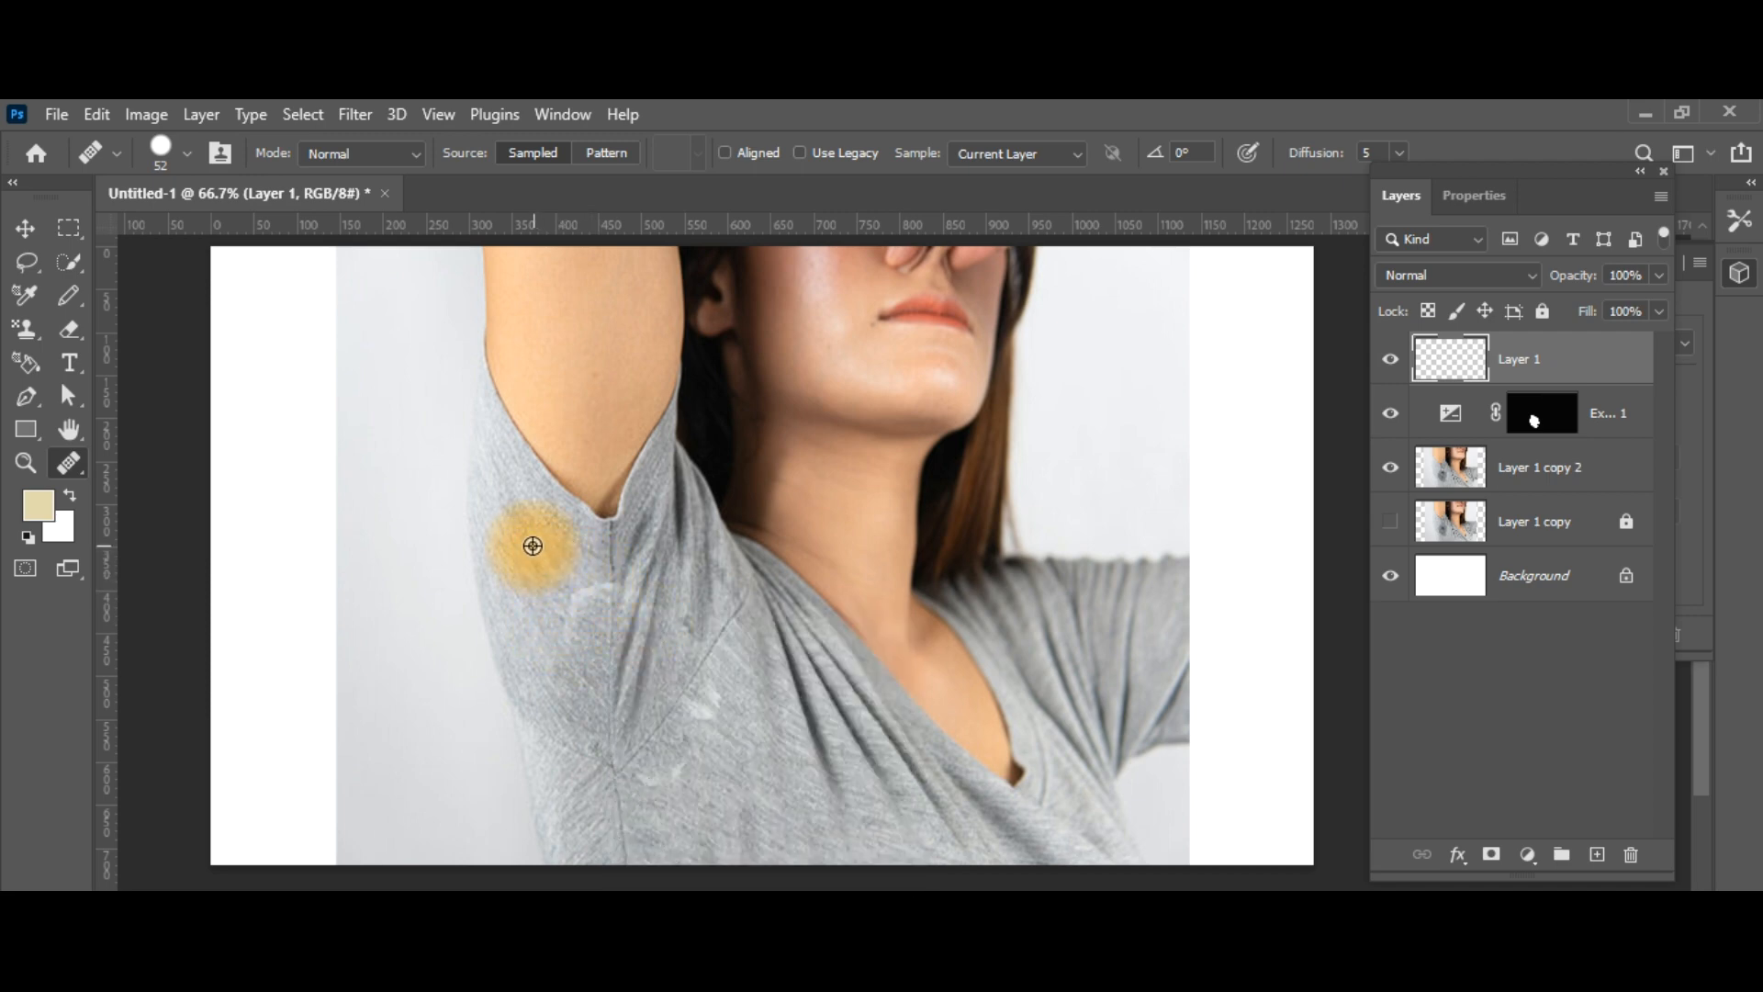
{"action": "mouse_move", "coordinate": [528, 536]}
{"action": "left_mouse_down"}
{"action": "mouse_move", "coordinate": [568, 596]}
{"action": "mouse_move", "coordinate": [594, 581]}
{"action": "mouse_move", "coordinate": [564, 650]}
{"action": "mouse_move", "coordinate": [606, 565]}
{"action": "left_mouse_up"}
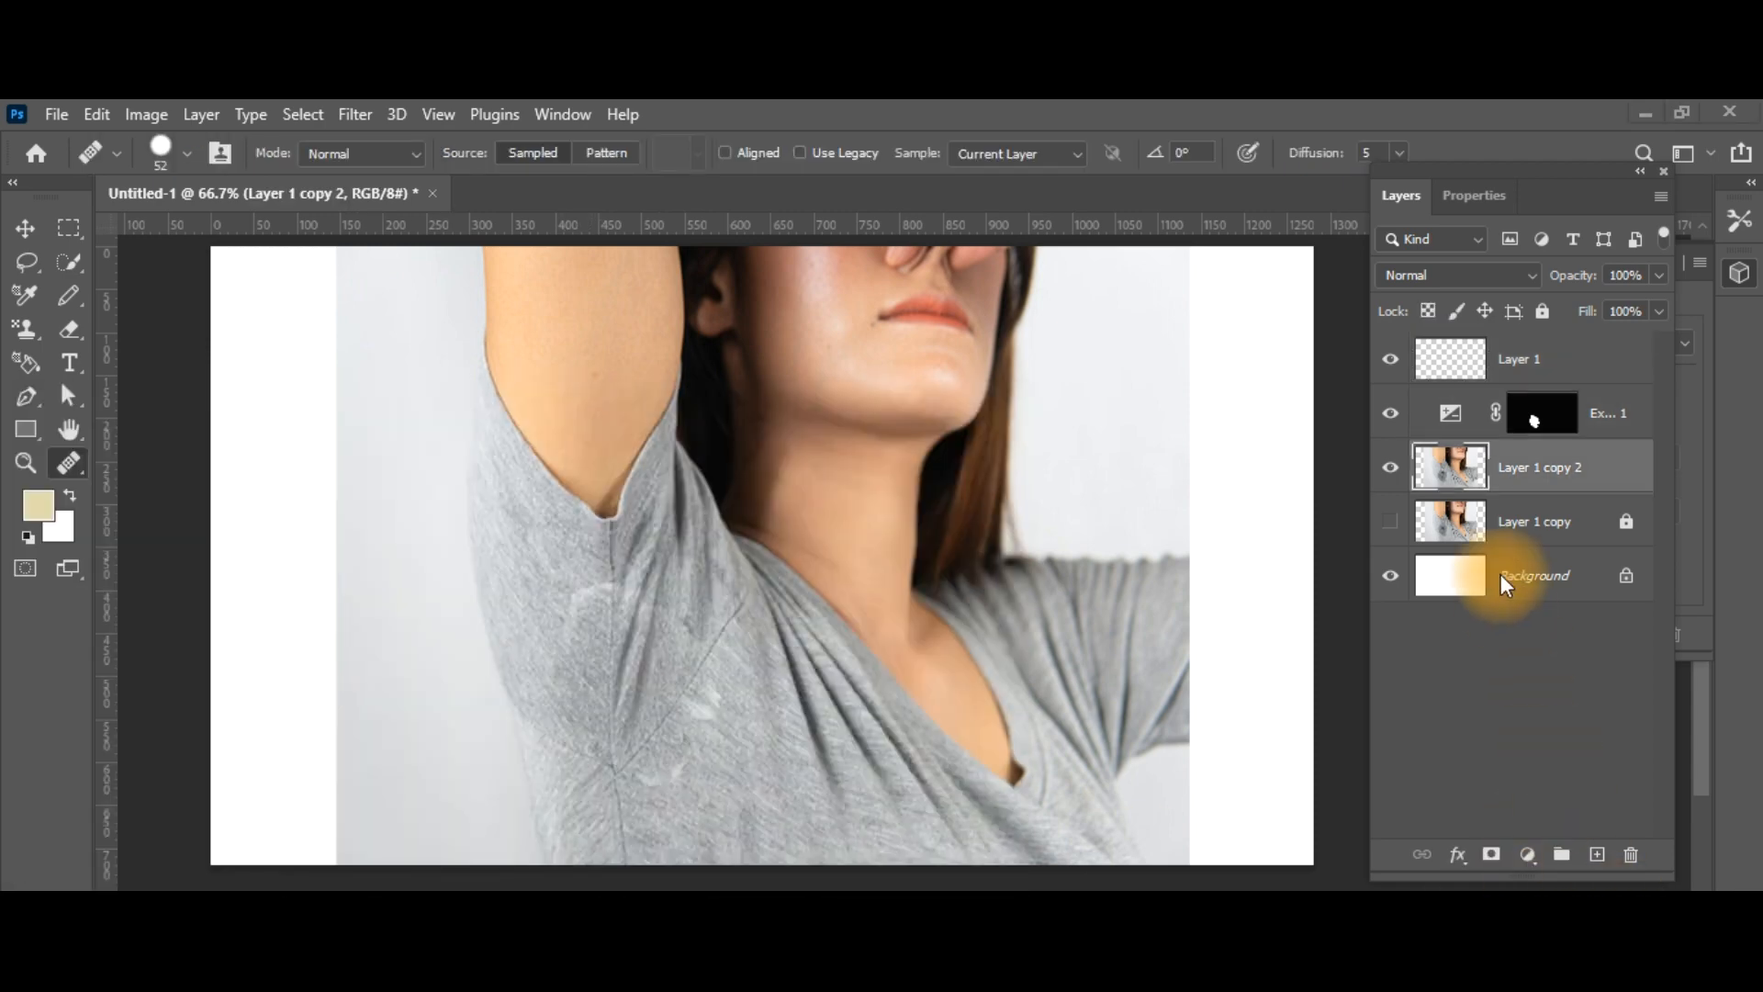
{"action": "left_click", "coordinate": [1453, 425], "text": "shift"}
{"action": "left_click", "coordinate": [1458, 471]}
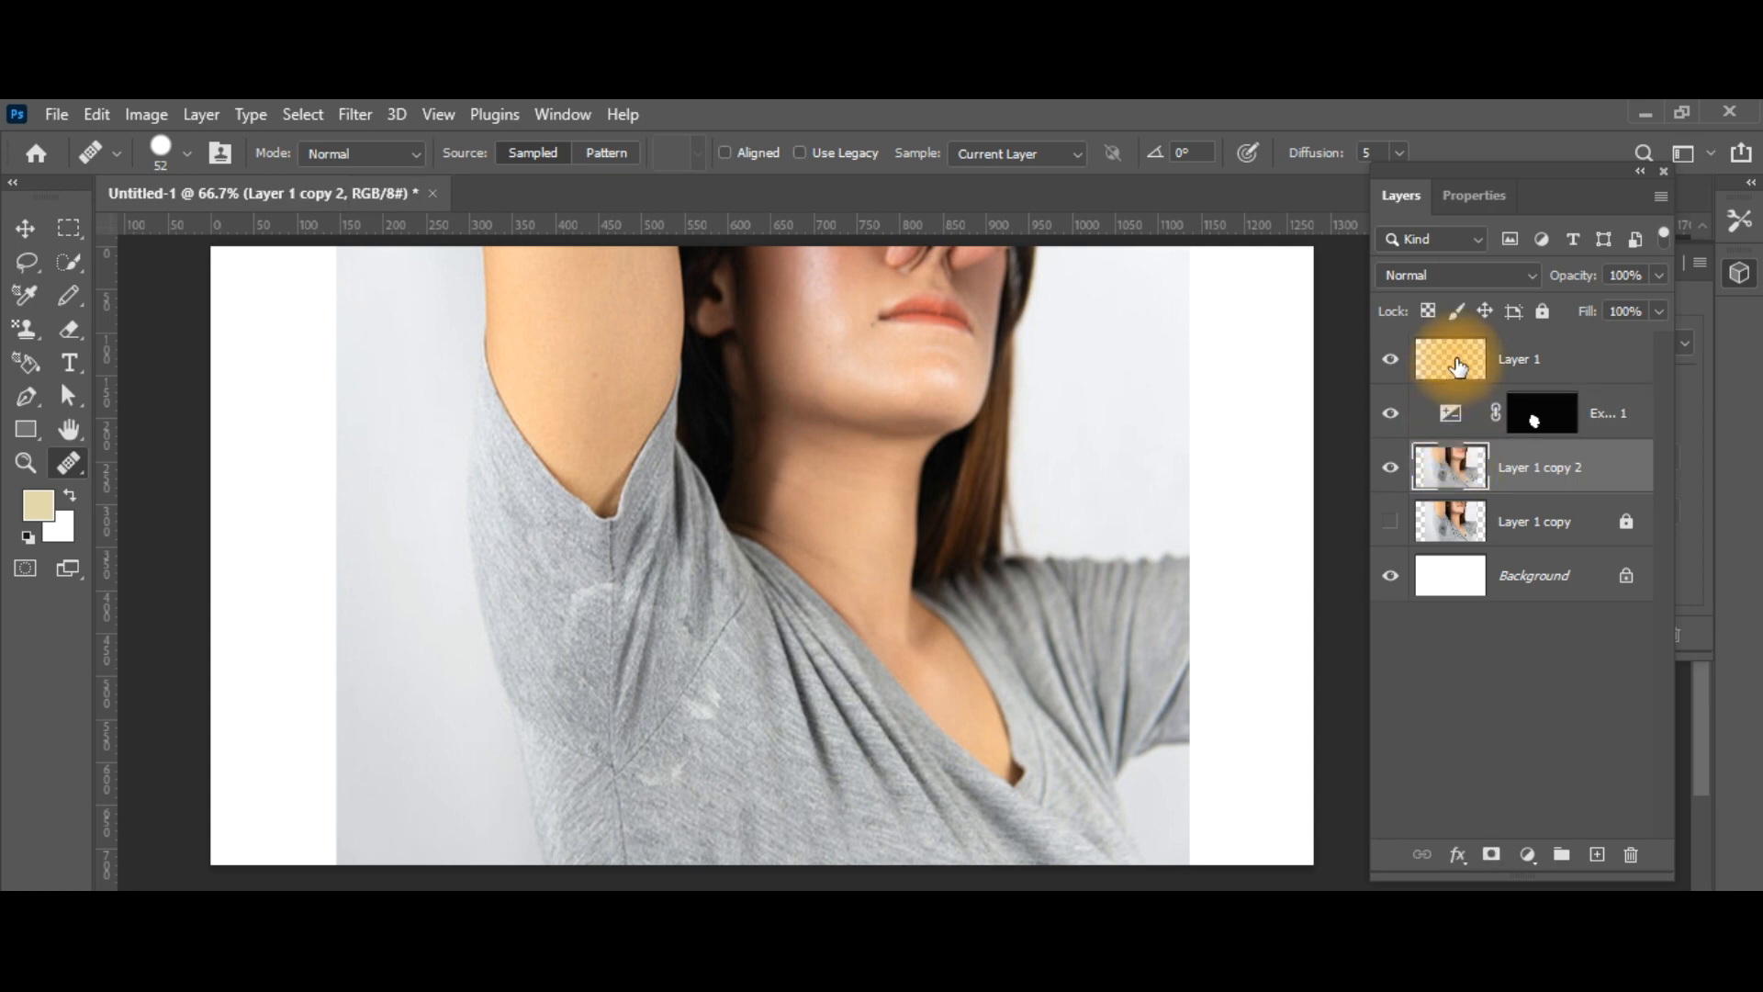
{"action": "double_click", "coordinate": [1453, 413]}
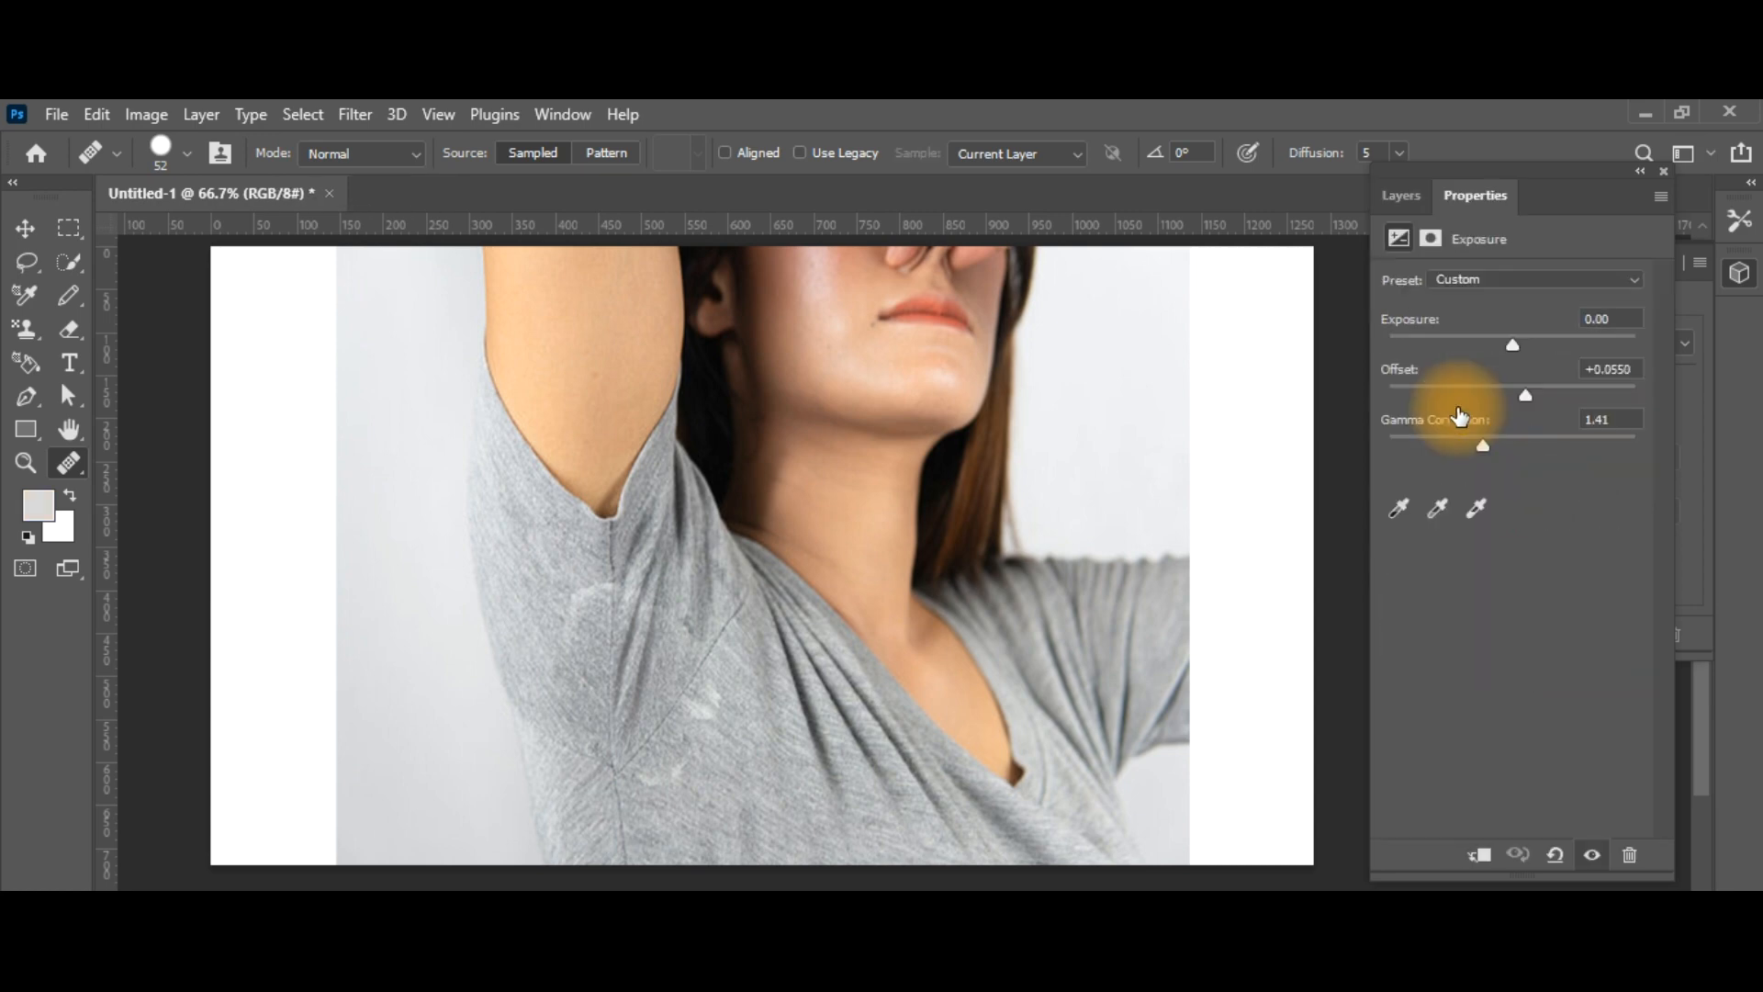
{"action": "left_click", "coordinate": [1394, 197]}
Step: Group Layer 1, the Exposure adjustment and Layer 1 copy 2 together
{"action": "left_click", "coordinate": [1451, 366]}
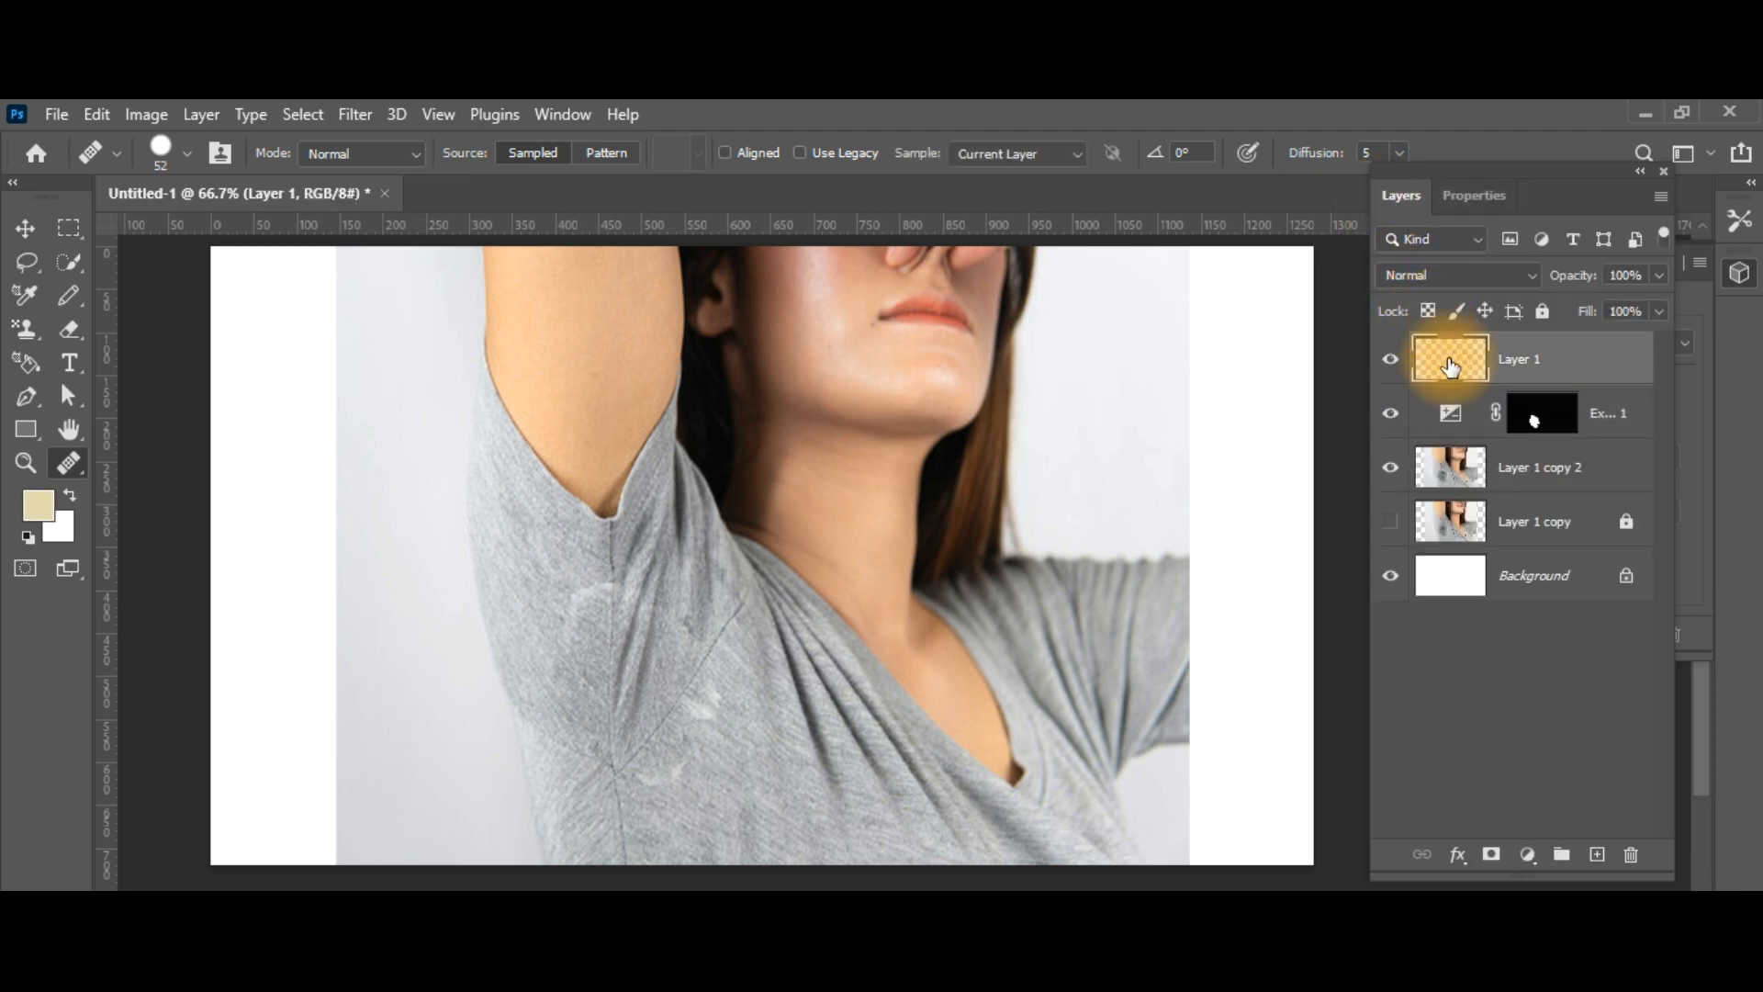
{"action": "left_click", "coordinate": [1442, 409], "text": "shift"}
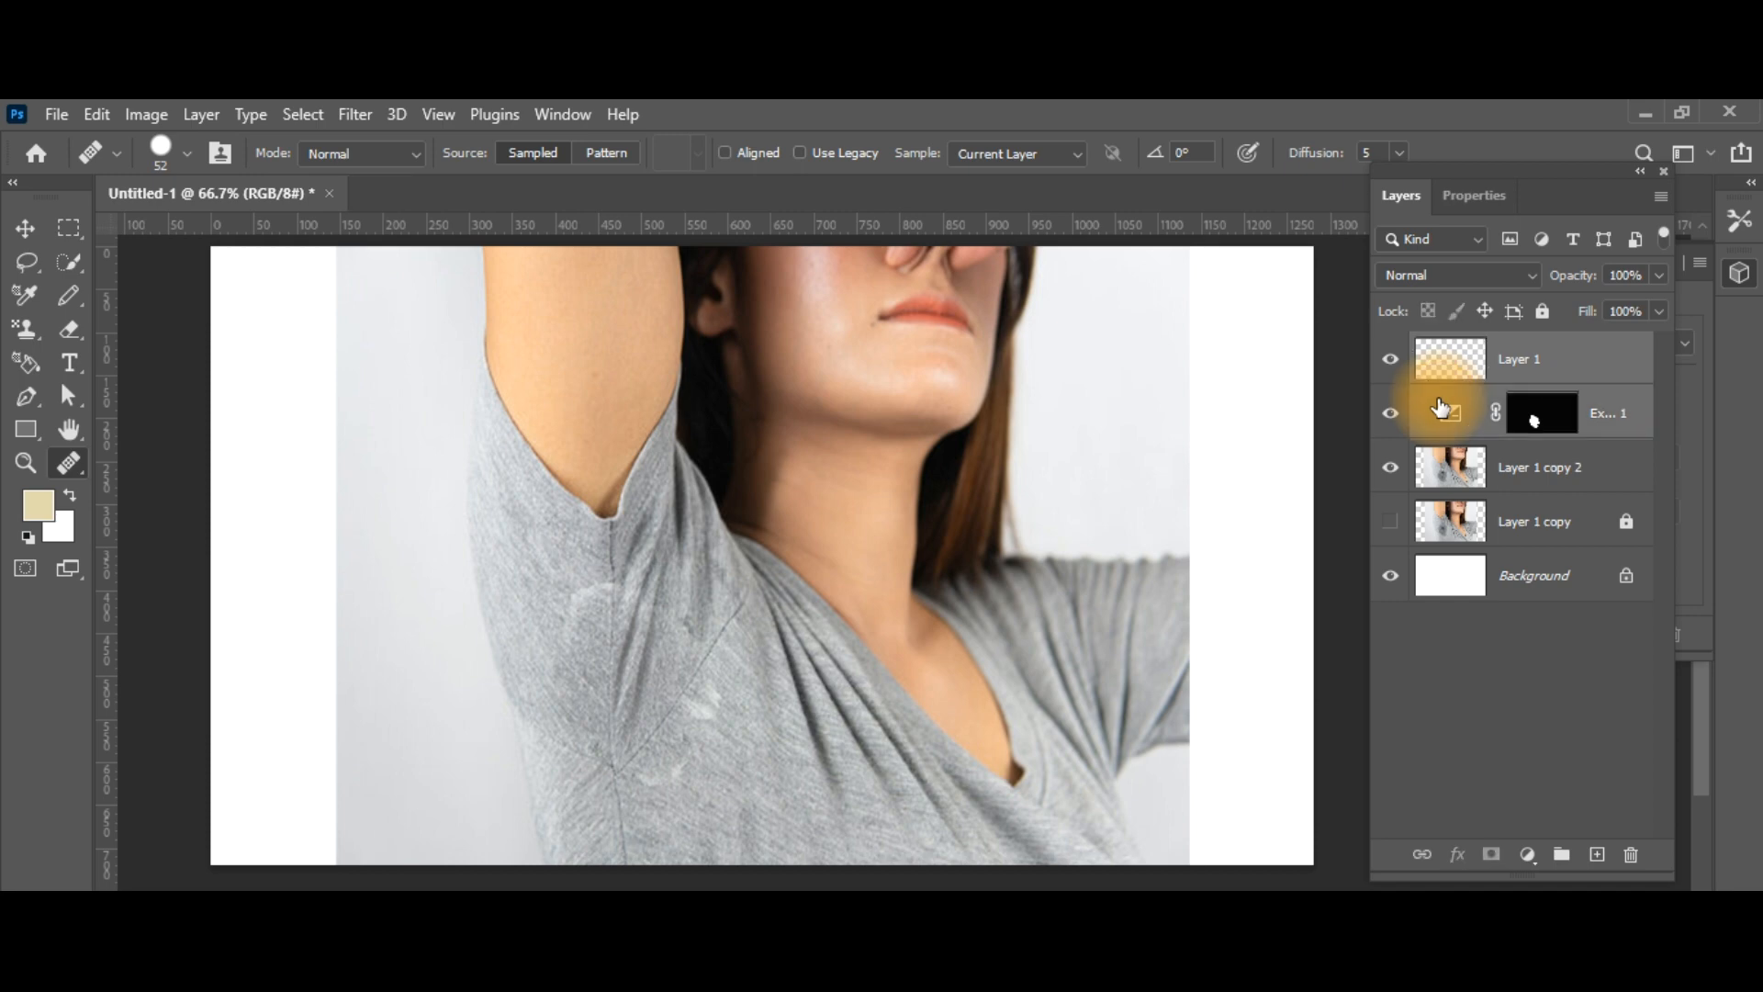
{"action": "left_click", "coordinate": [1442, 464], "text": "shift"}
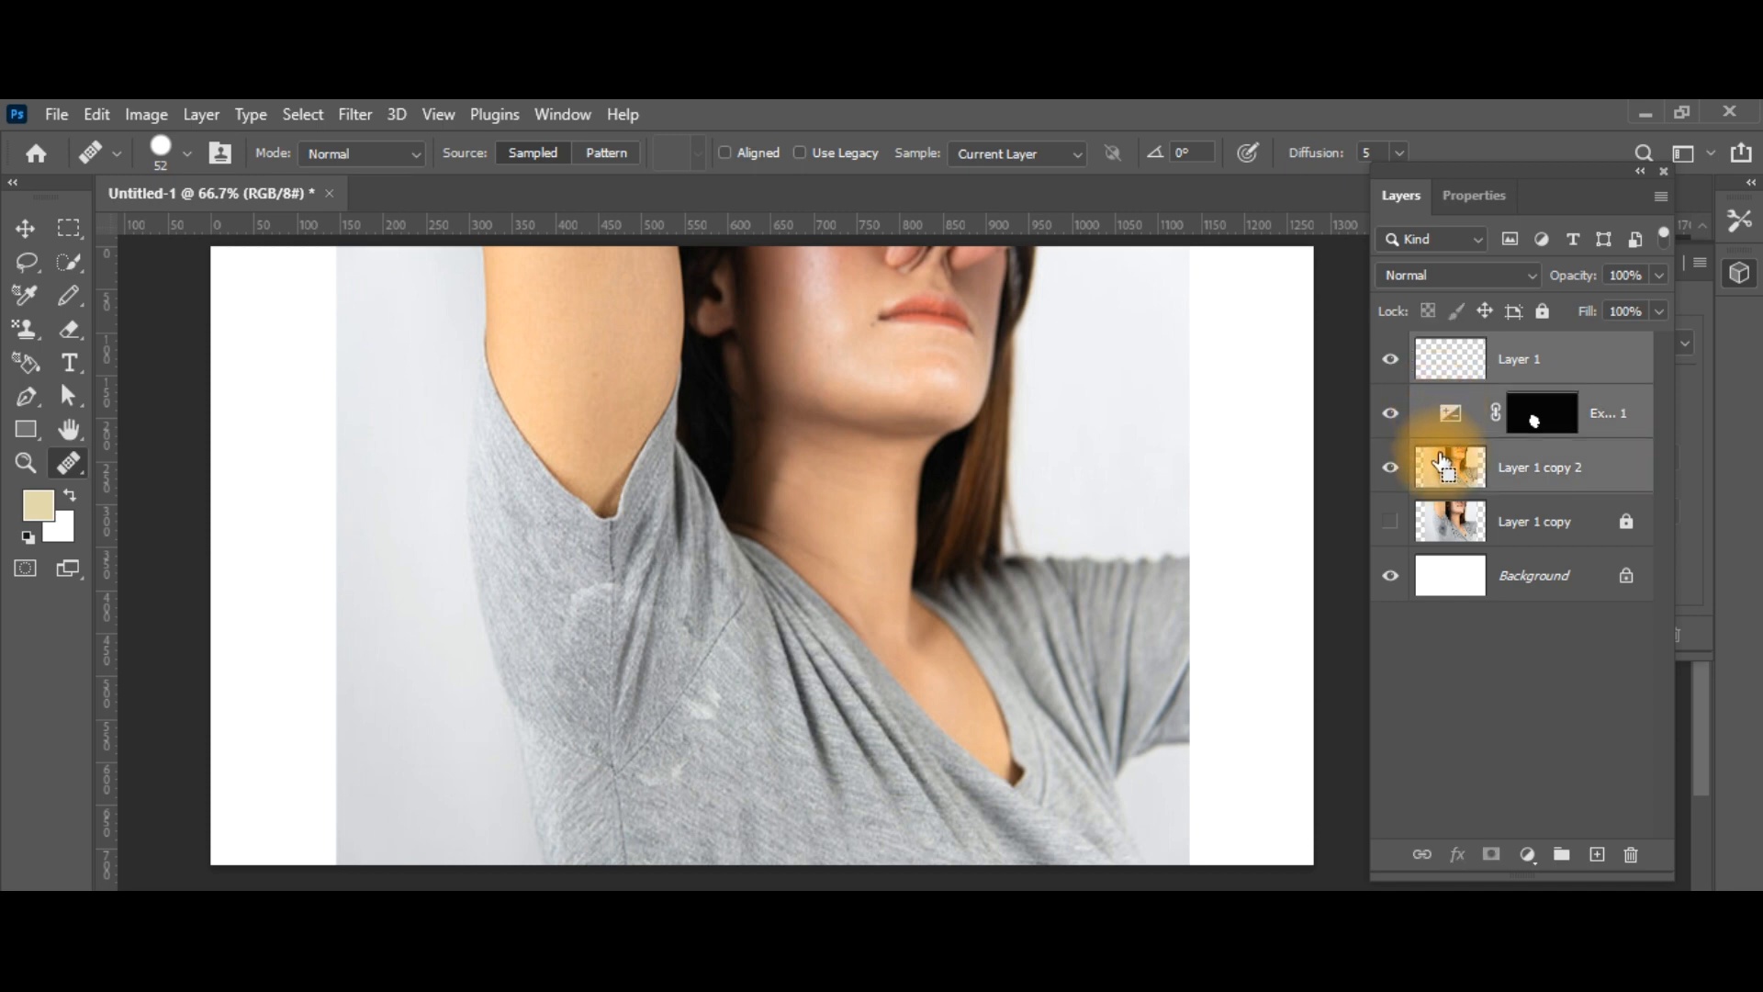
{"action": "key", "text": "ctrl+g"}
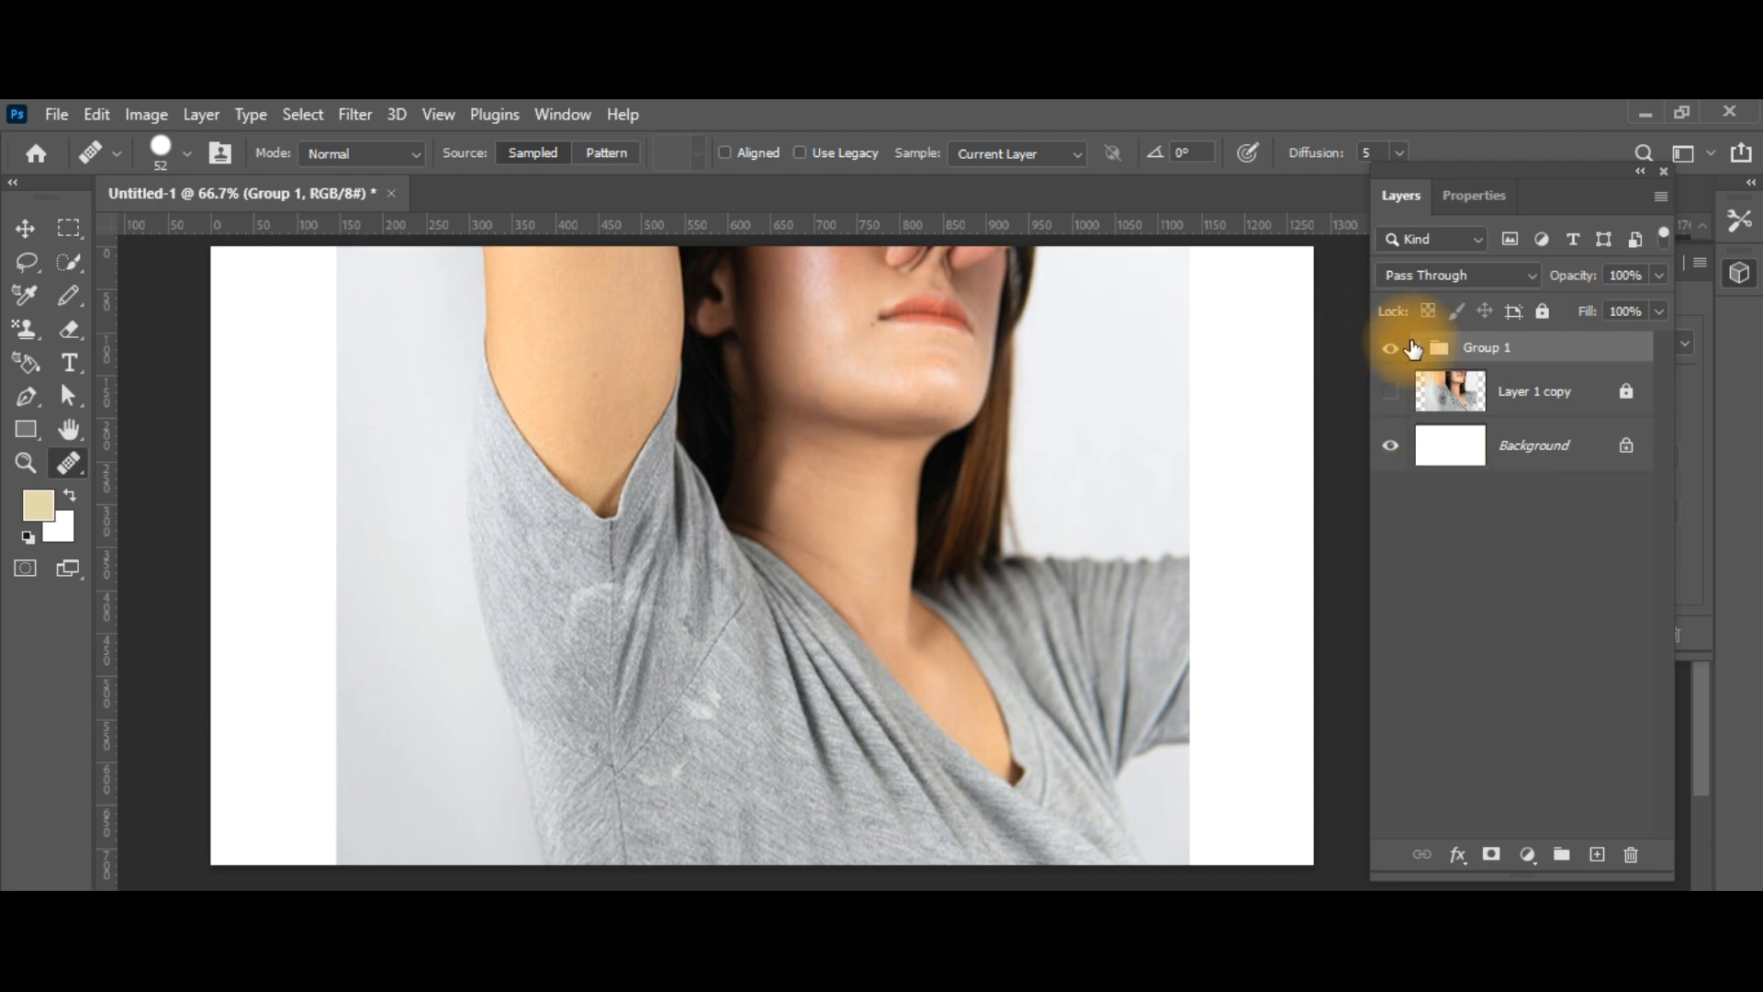
Step: Compare the retouched group with the original Layer 1 copy by toggling their visibility, leaving the group shown and the original hidden
{"action": "left_click", "coordinate": [1394, 349]}
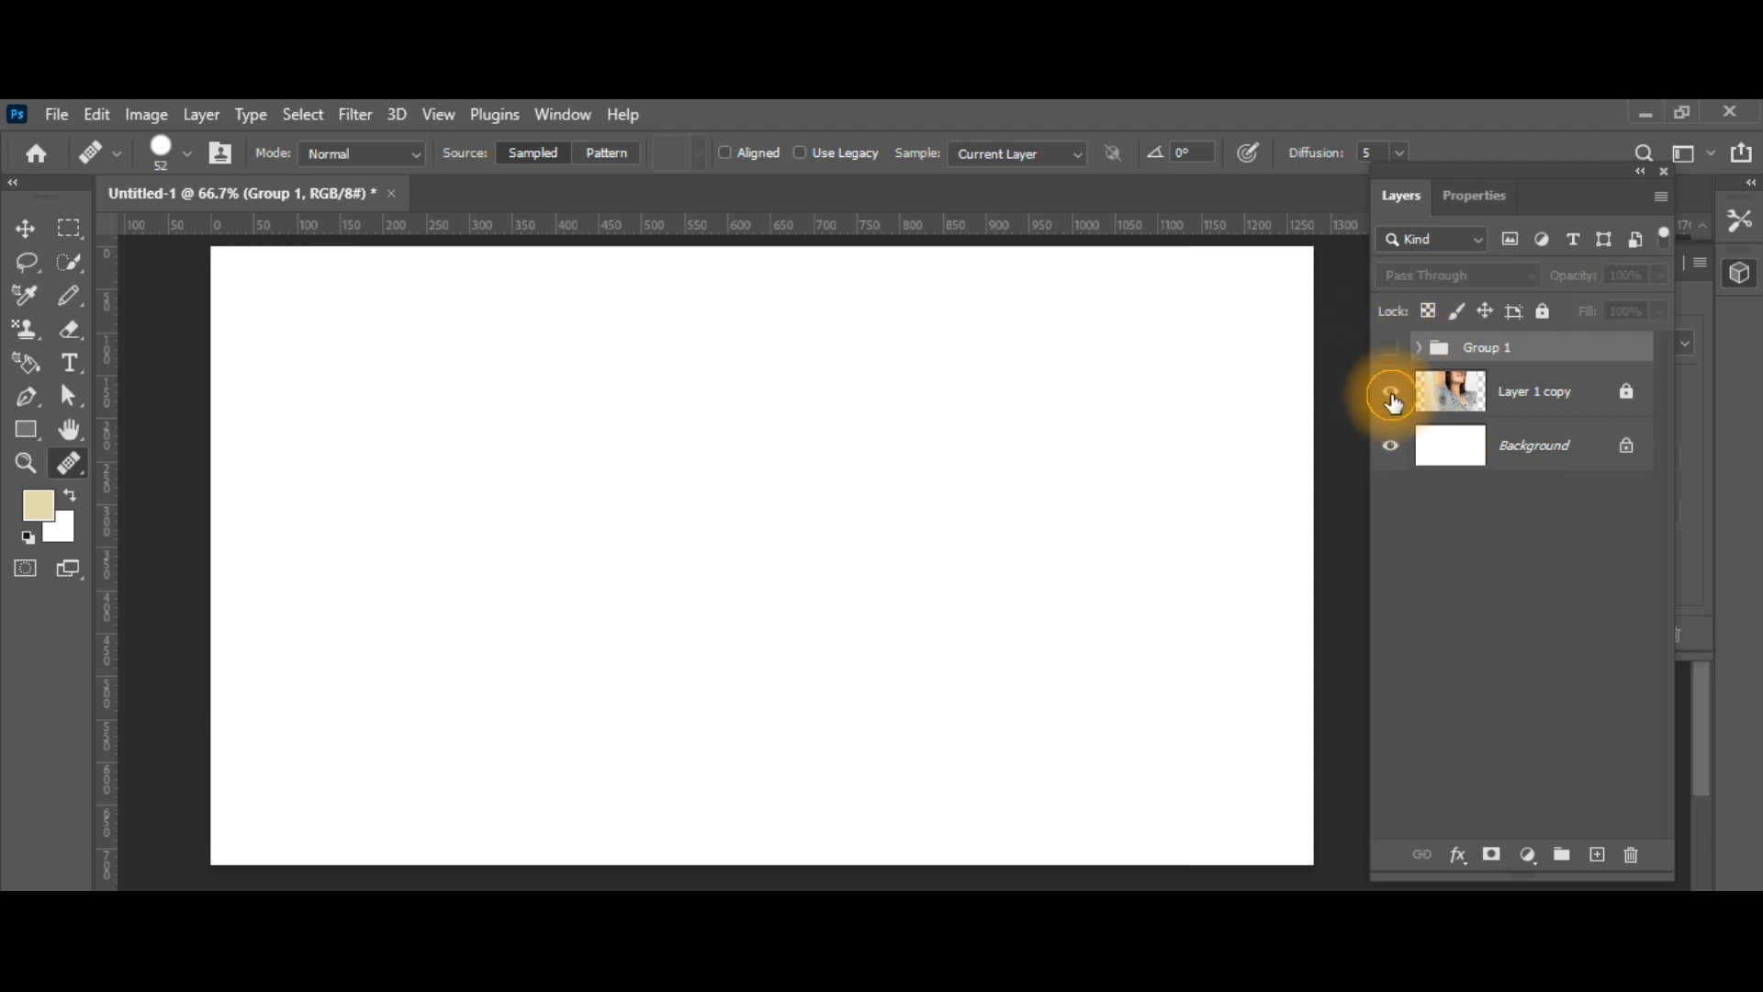
{"action": "left_click", "coordinate": [1390, 391]}
{"action": "left_click", "coordinate": [1392, 349]}
{"action": "left_click", "coordinate": [1392, 349]}
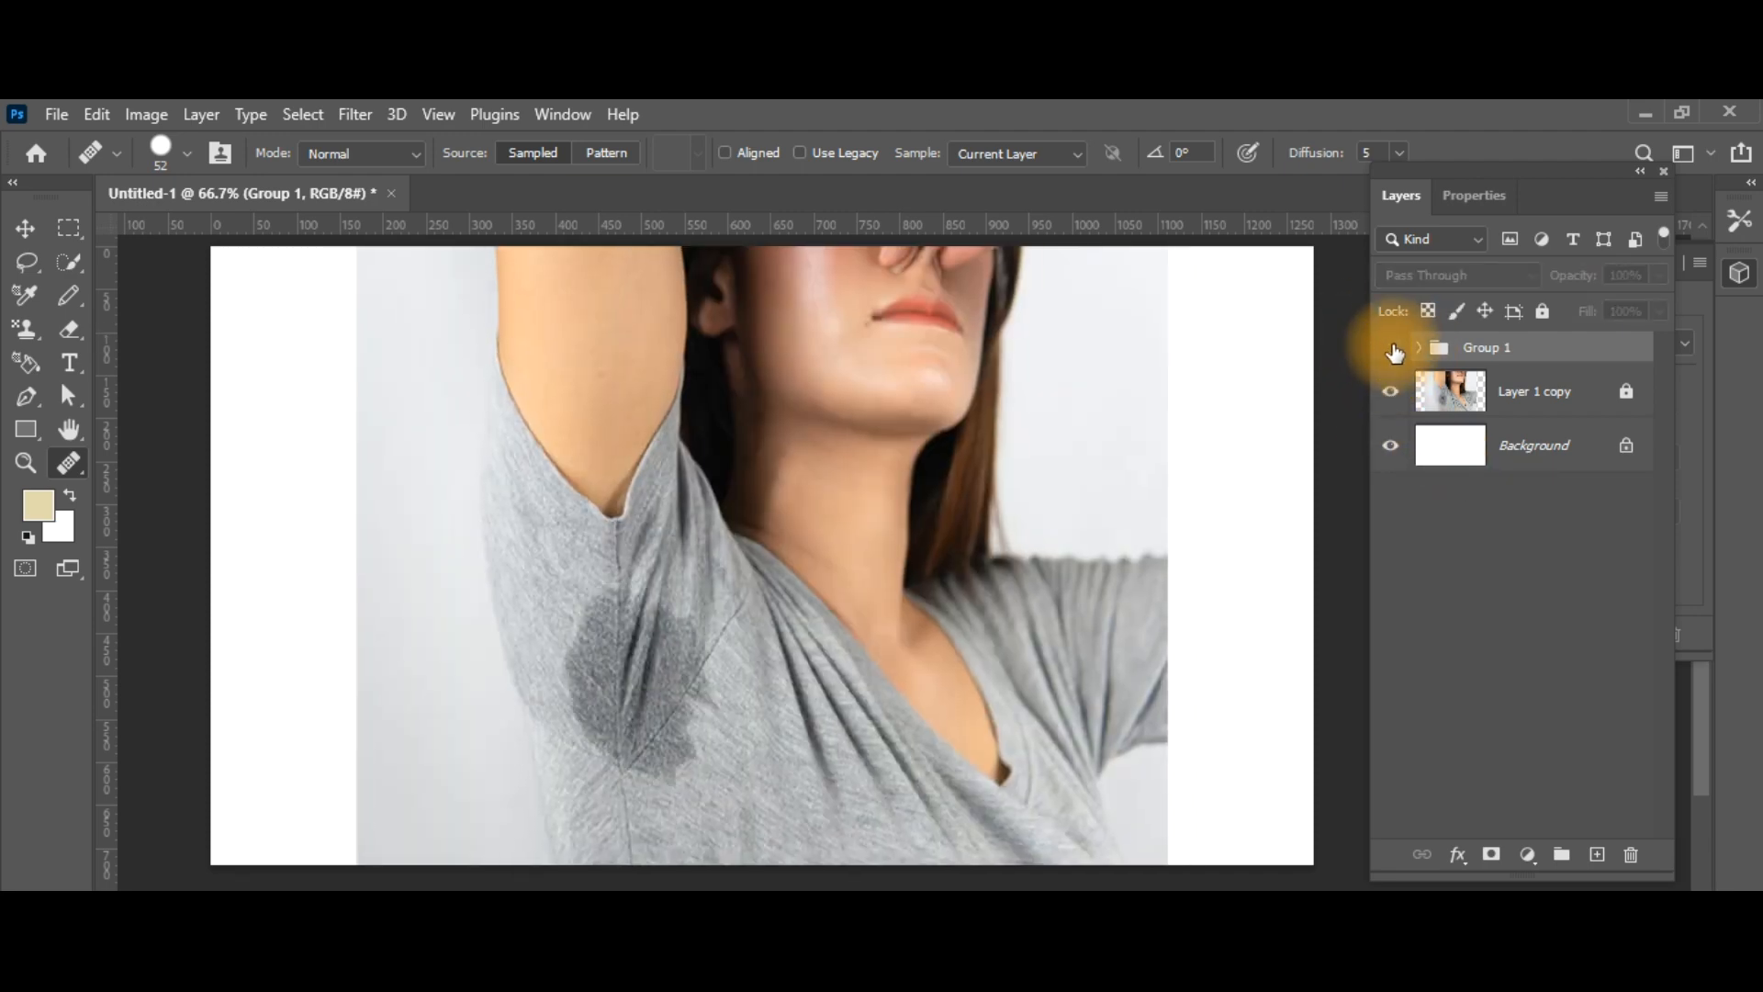
{"action": "left_click", "coordinate": [1394, 350]}
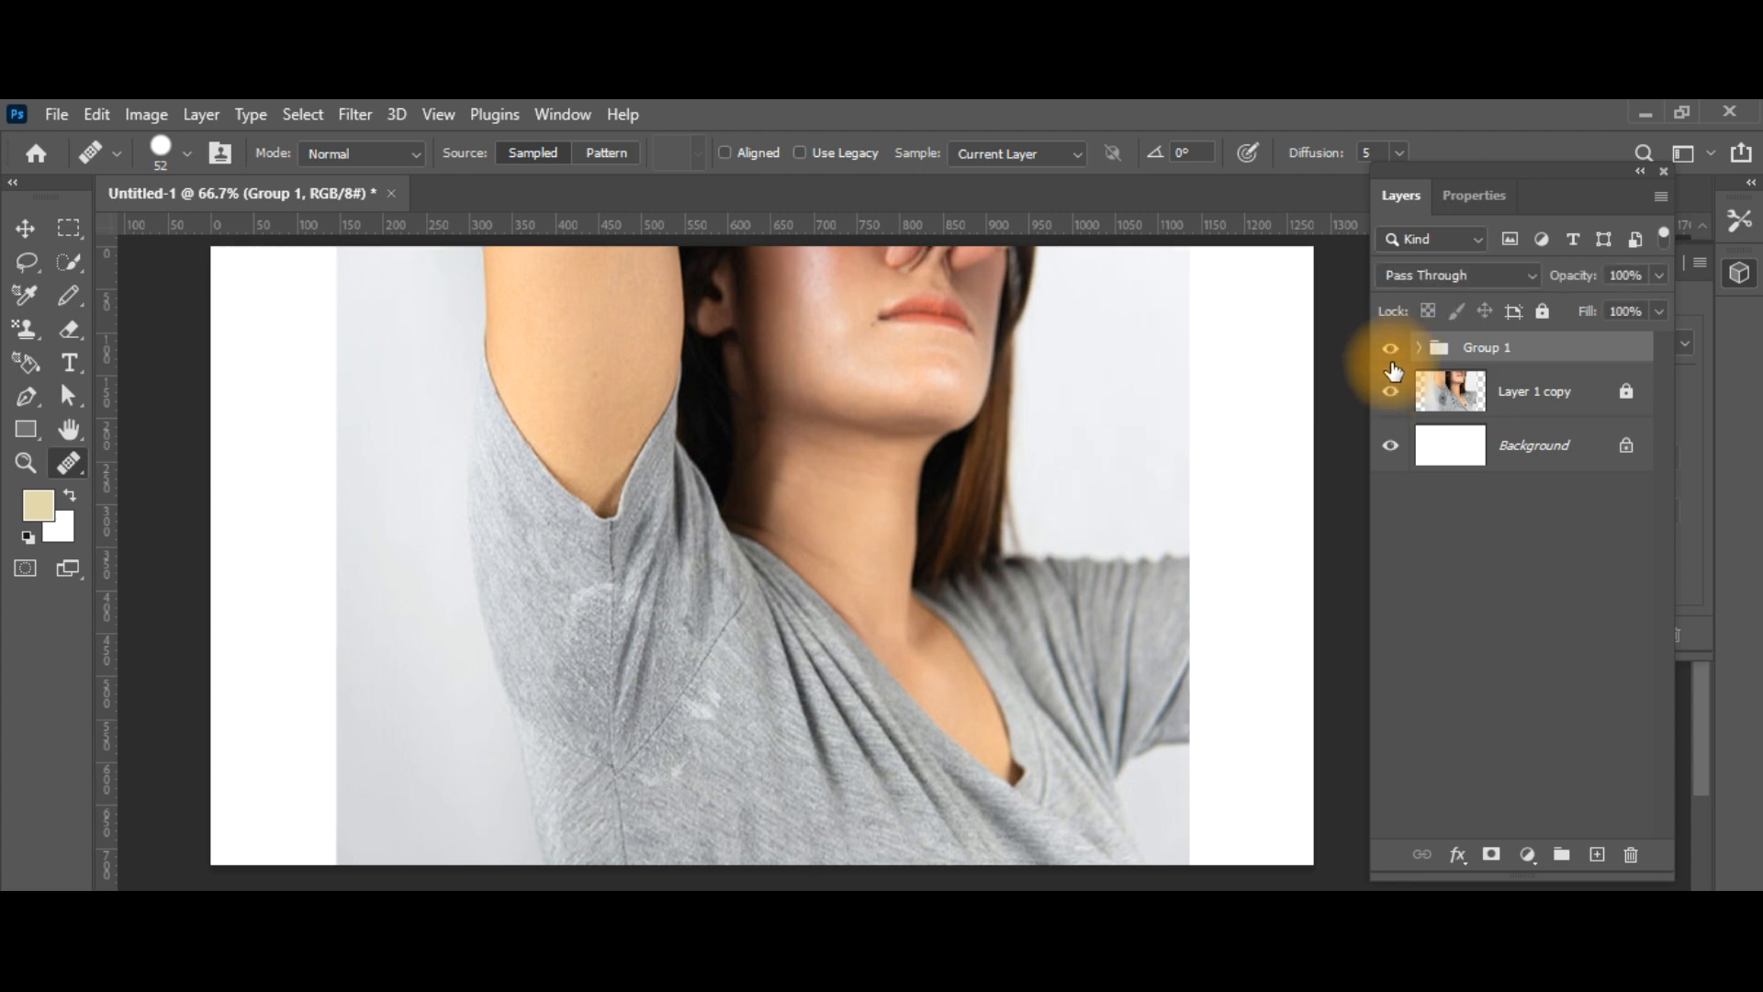
{"action": "left_click", "coordinate": [1394, 350]}
{"action": "left_click", "coordinate": [1392, 391]}
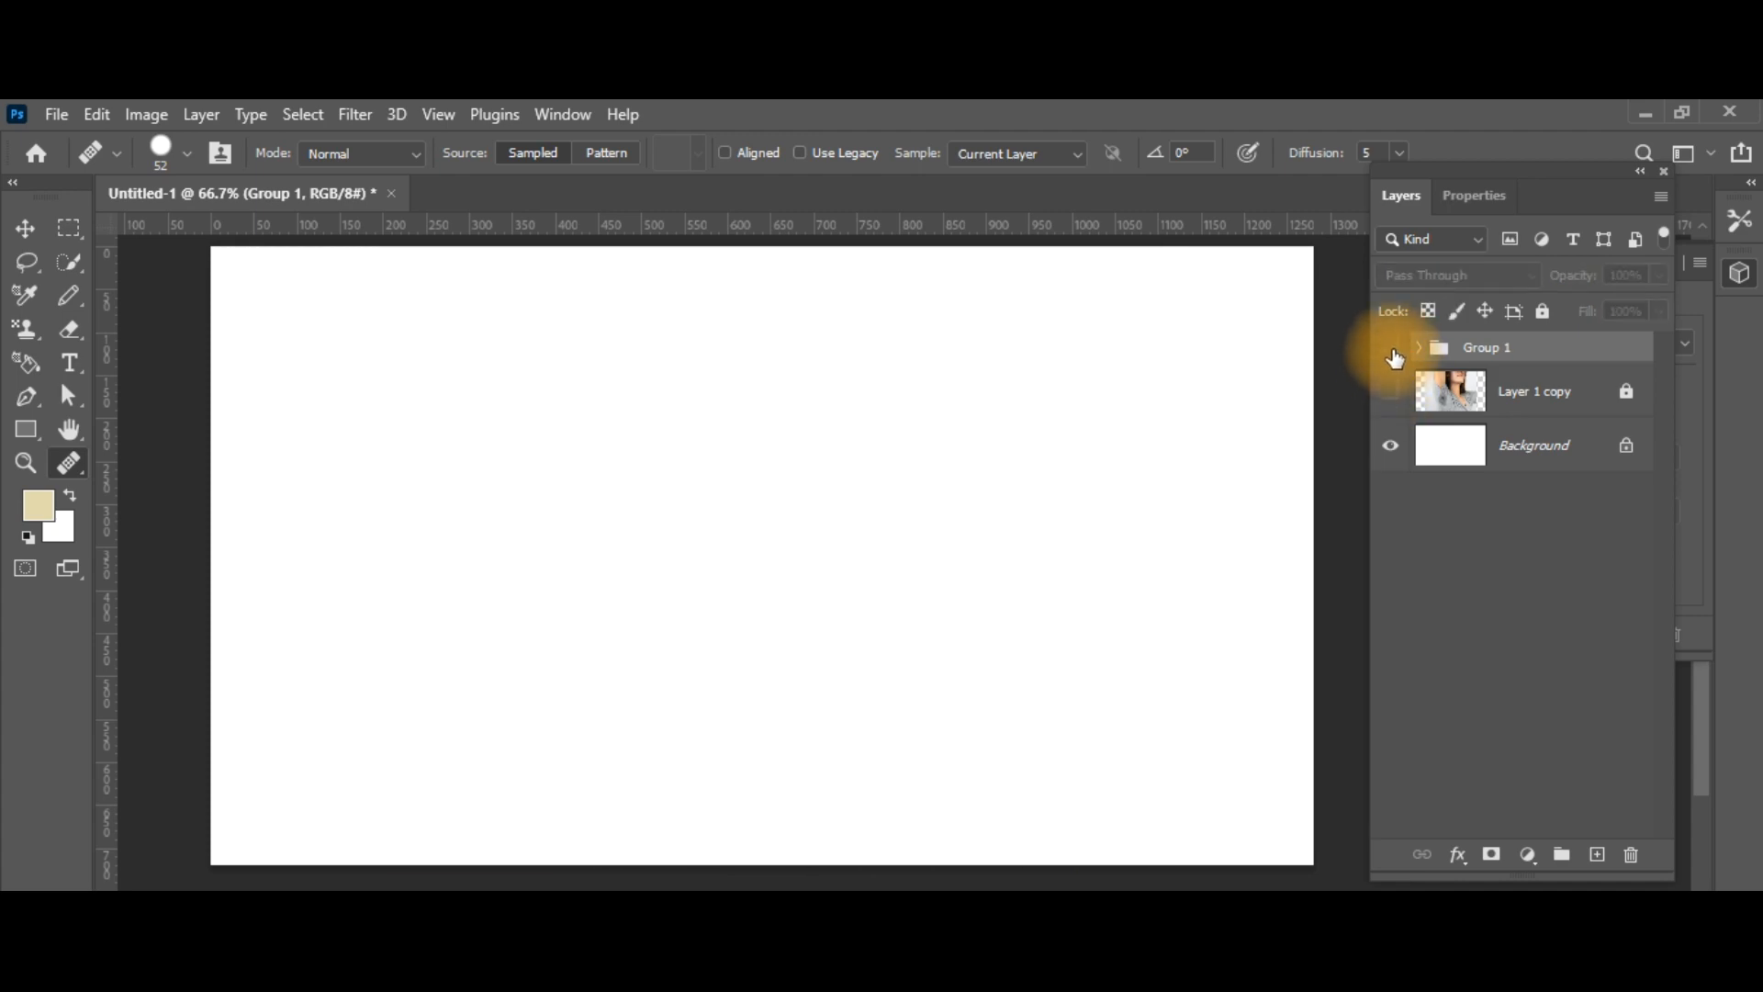
{"action": "left_click", "coordinate": [1394, 349]}
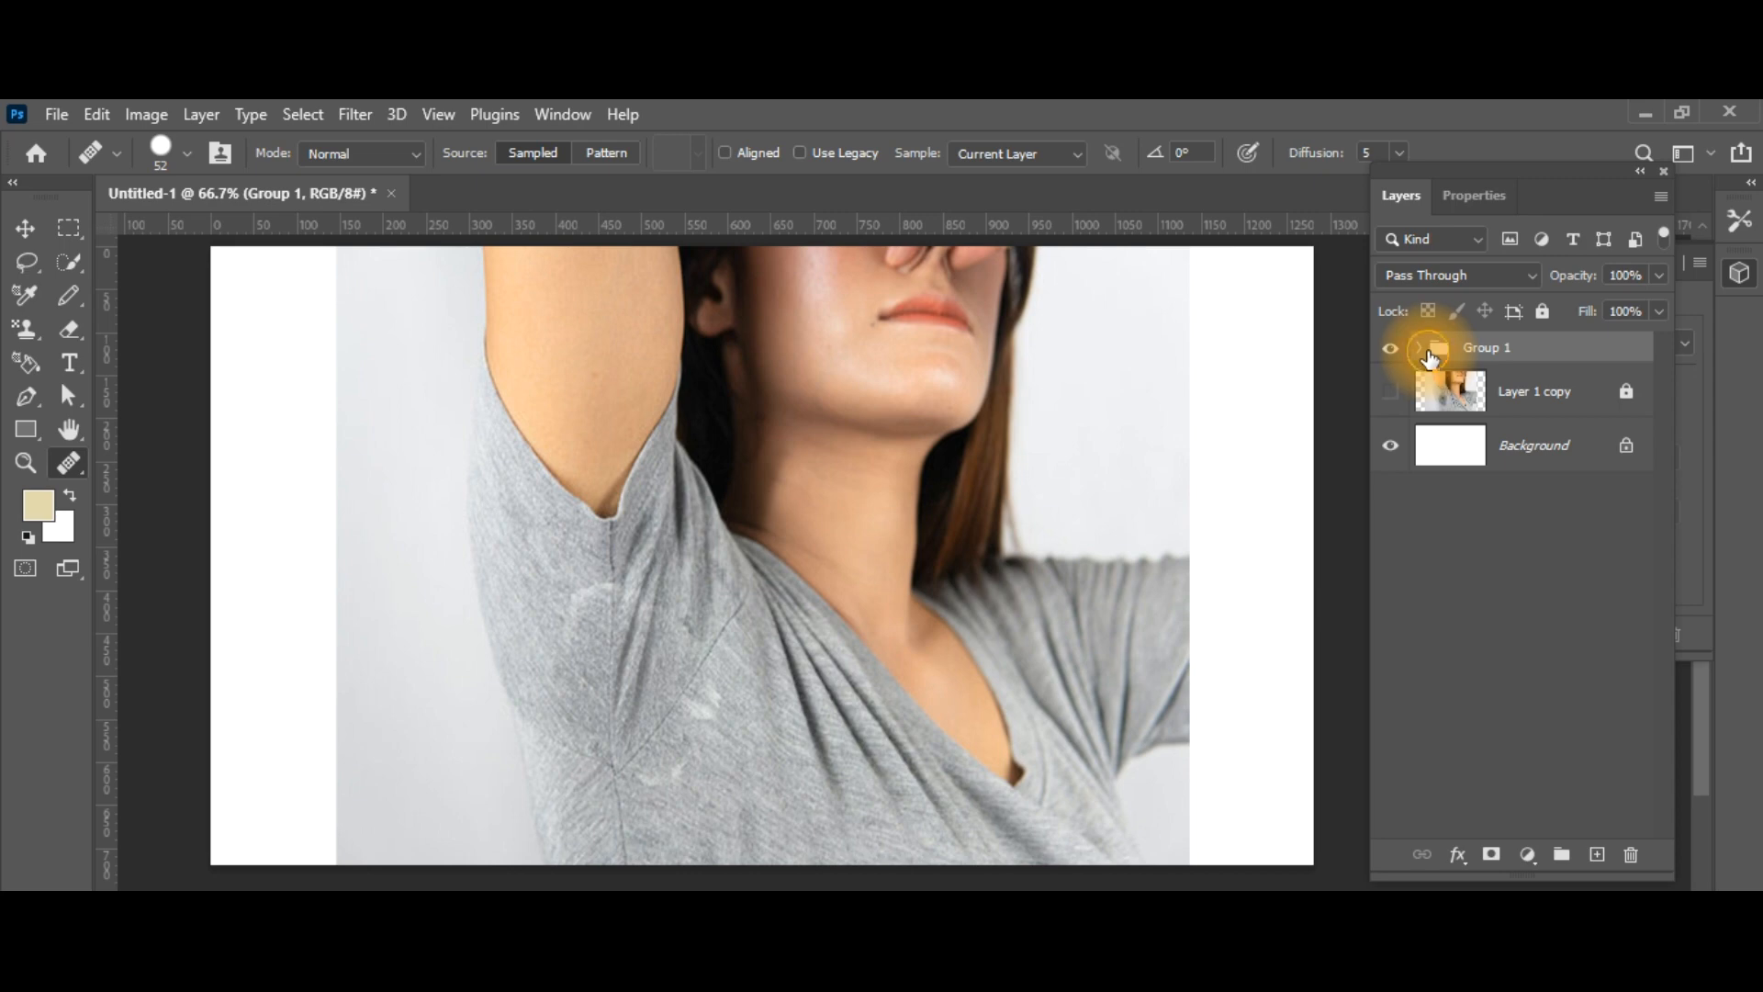
{"action": "double_click", "coordinate": [1433, 353]}
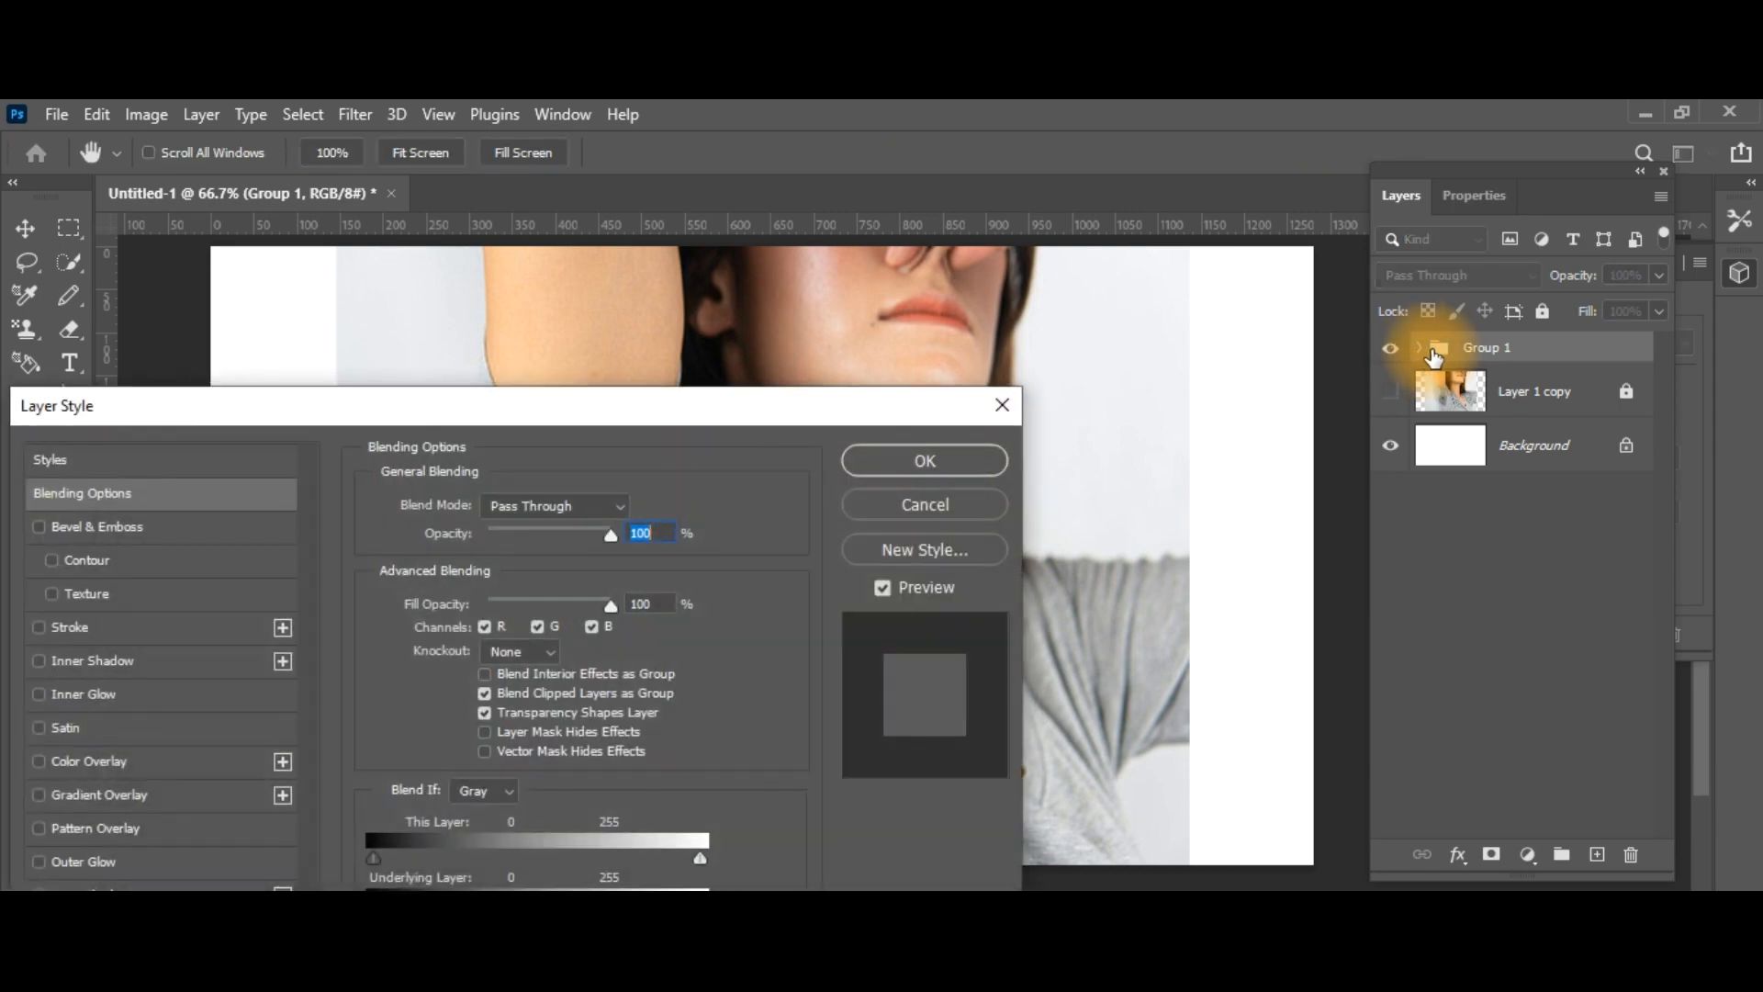
{"action": "left_click", "coordinate": [1000, 406]}
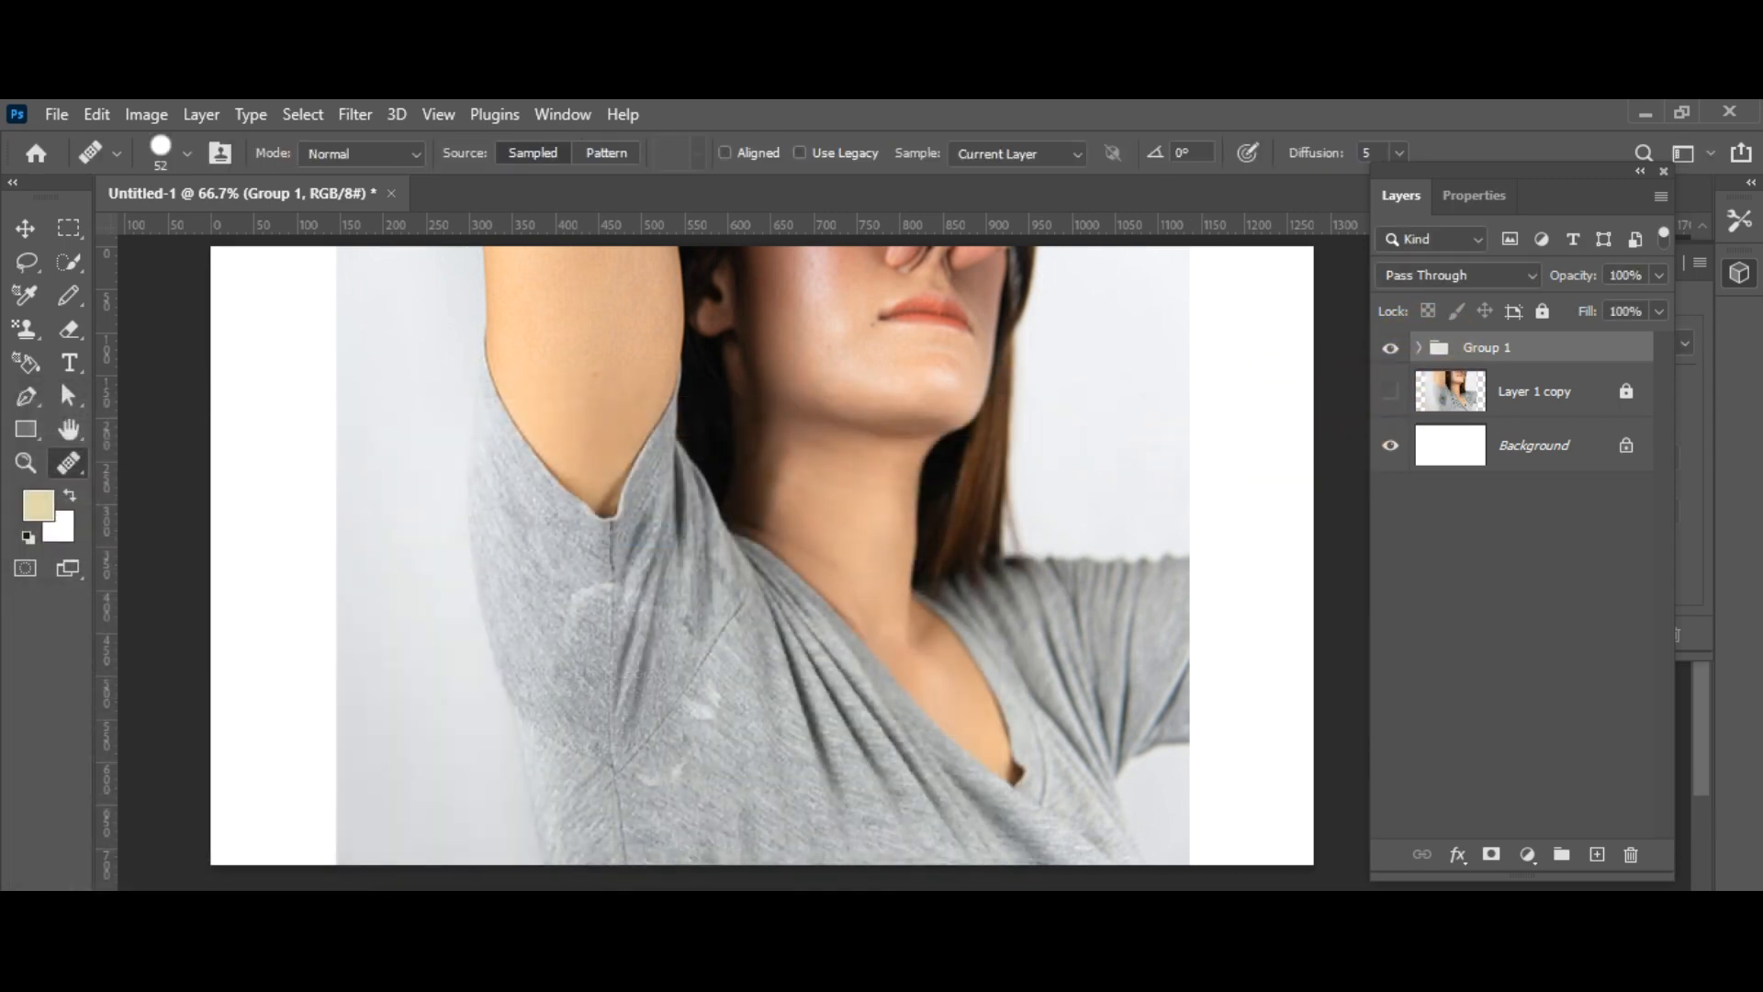
Step: Expand Group 1 and heal the pale and bluish patches around the underarm on its photo layer with sampled shirt fabric
{"action": "left_click", "coordinate": [1422, 351]}
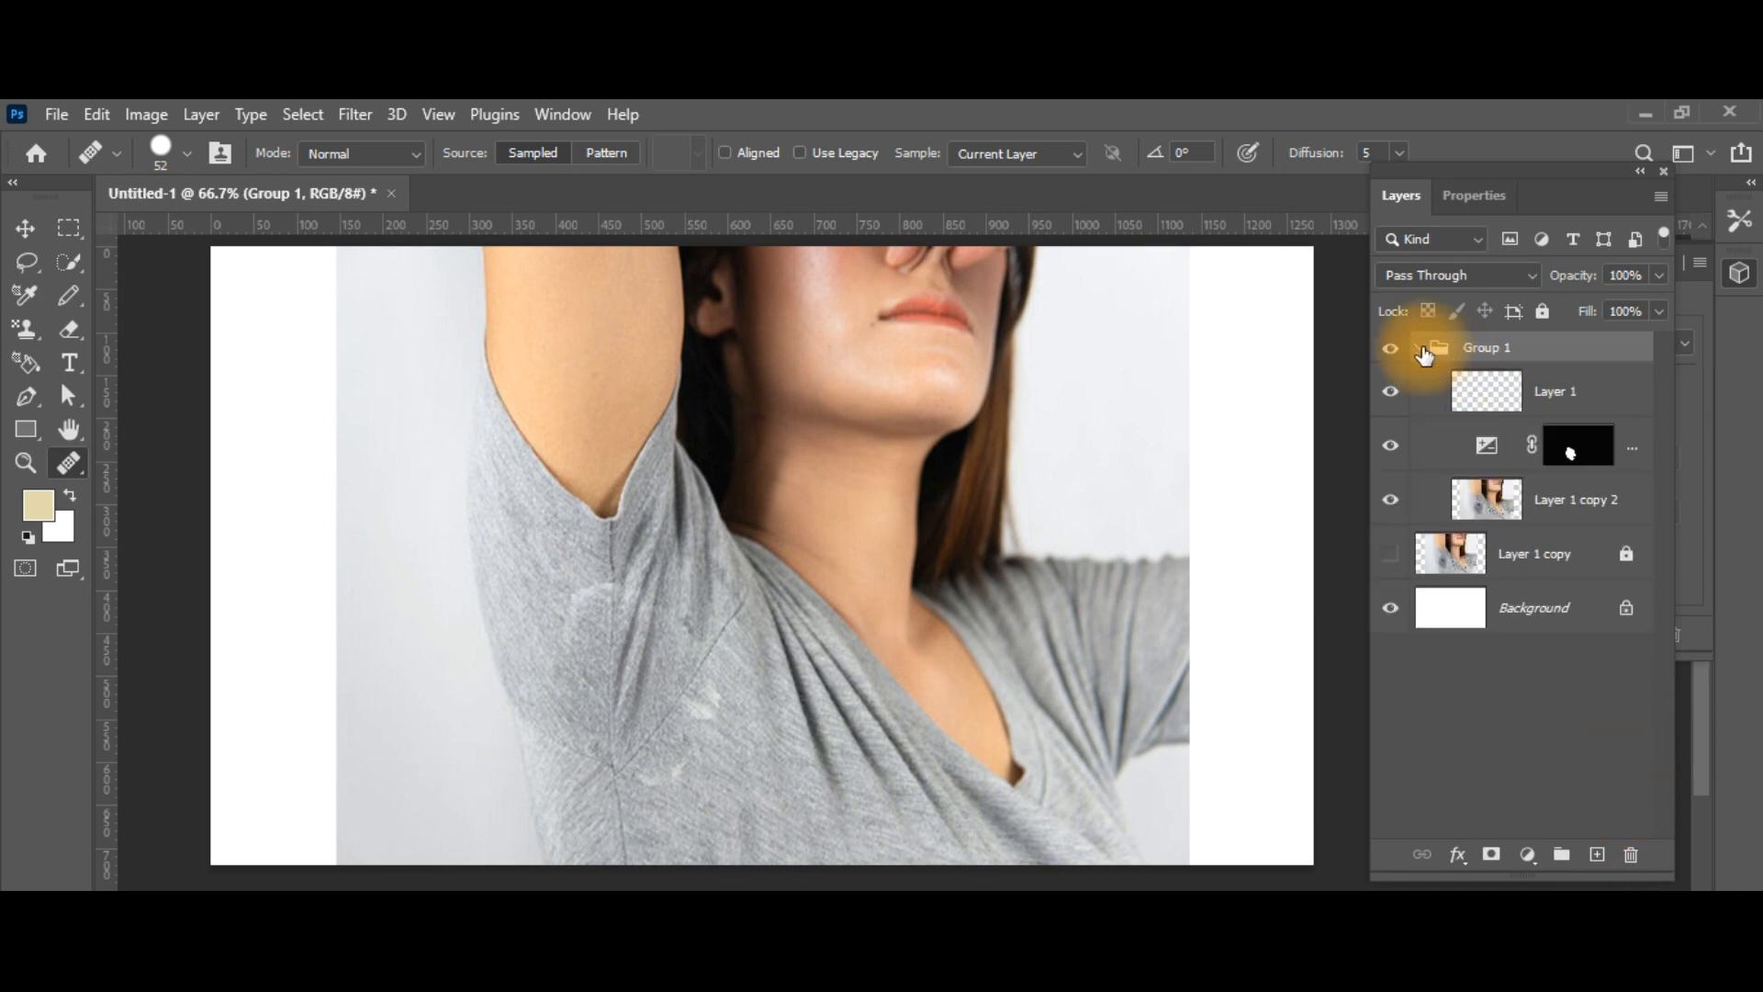
{"action": "left_click", "coordinate": [1511, 409]}
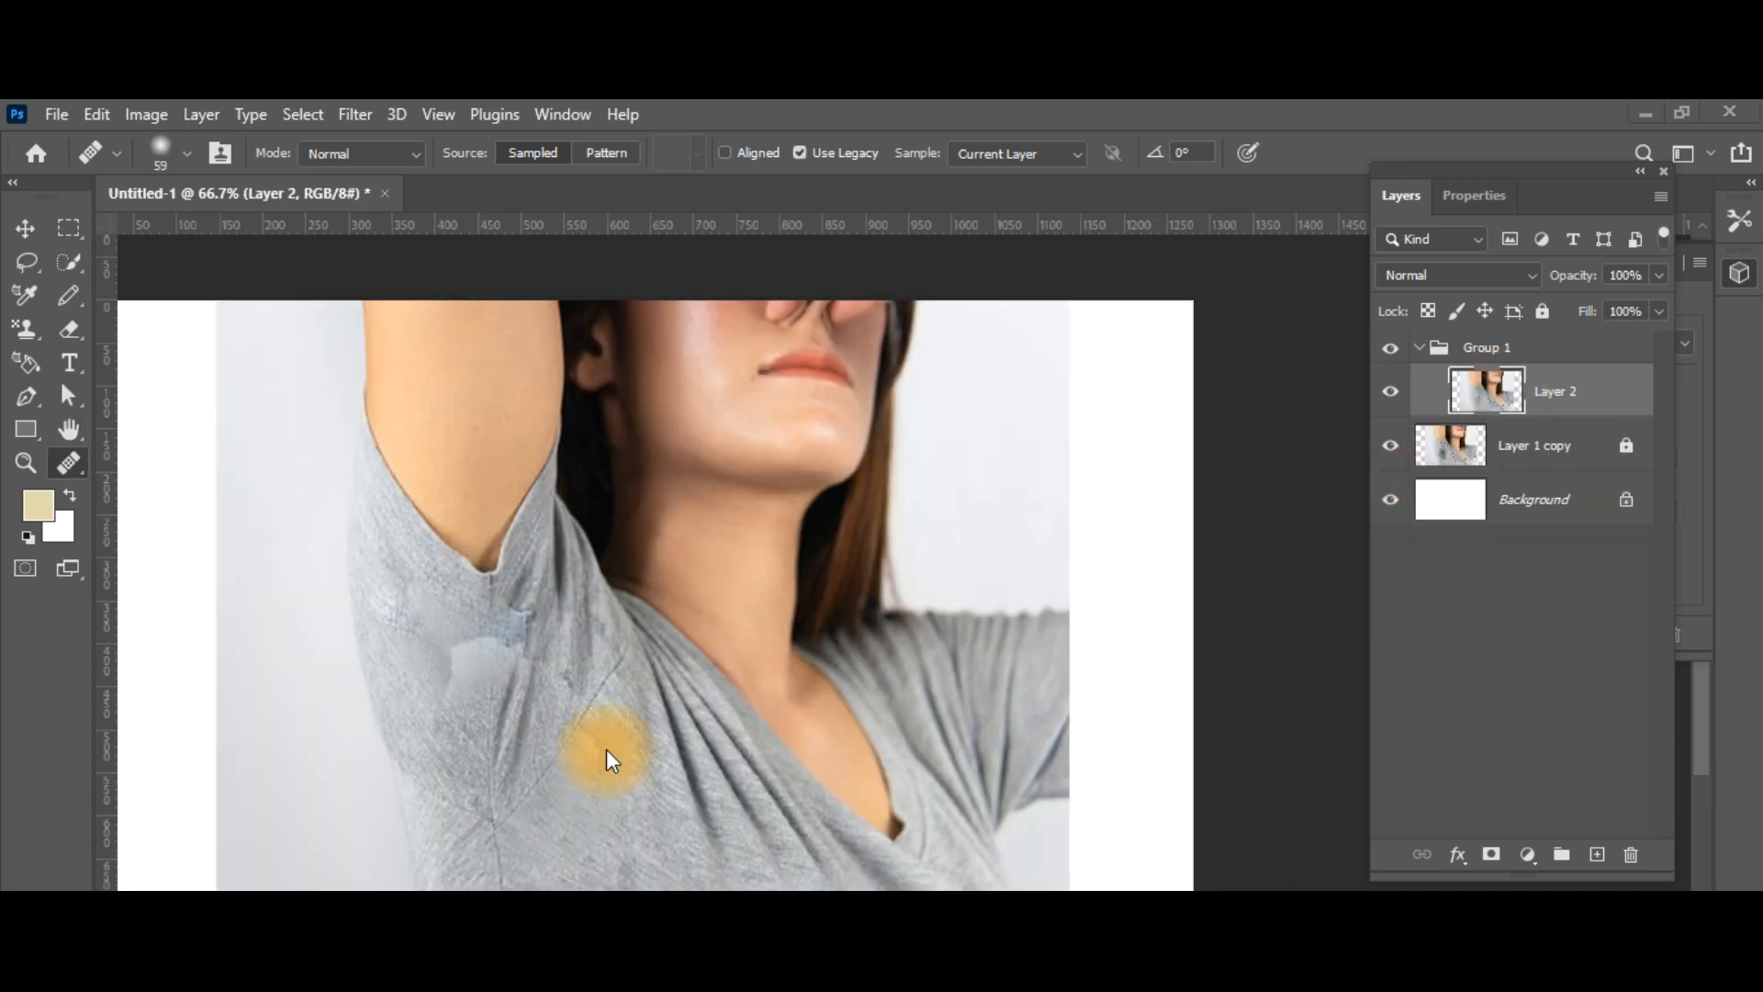
{"action": "left_click", "coordinate": [62, 464]}
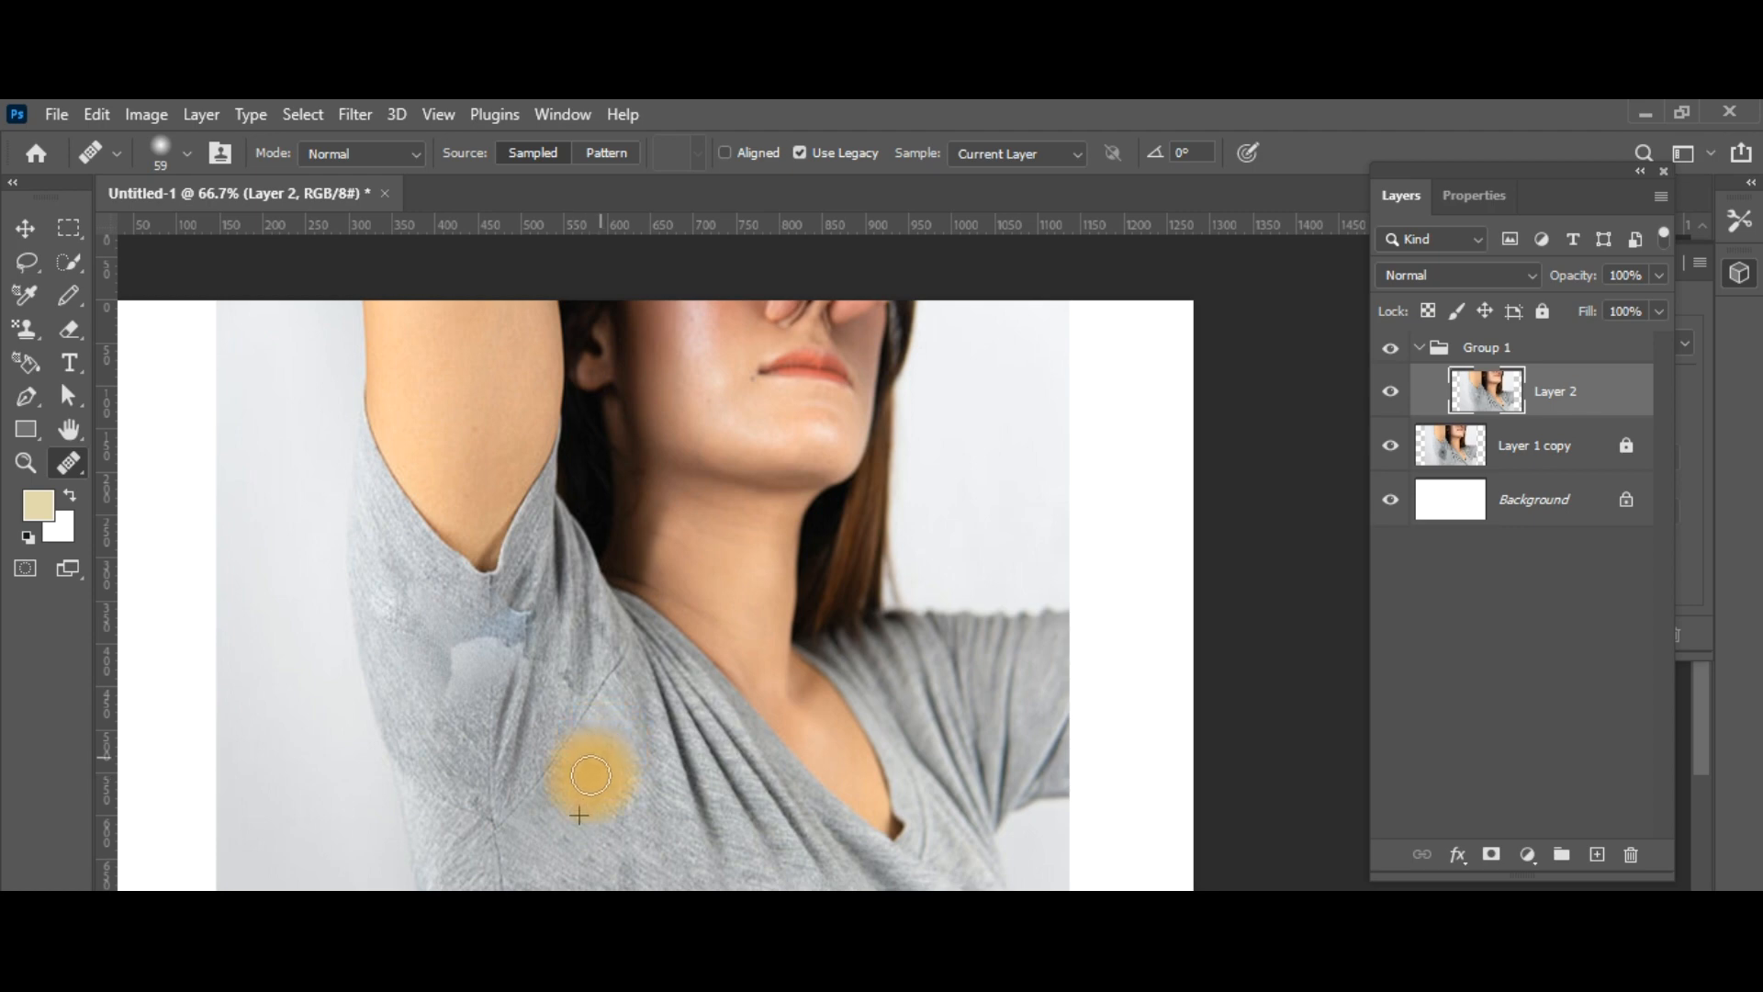
{"action": "mouse_move", "coordinate": [559, 822]}
{"action": "left_mouse_down"}
{"action": "mouse_move", "coordinate": [541, 752]}
{"action": "mouse_move", "coordinate": [495, 665]}
{"action": "mouse_move", "coordinate": [423, 654]}
{"action": "mouse_move", "coordinate": [439, 648]}
{"action": "mouse_move", "coordinate": [440, 688]}
{"action": "mouse_move", "coordinate": [464, 646]}
{"action": "mouse_move", "coordinate": [450, 697]}
{"action": "left_mouse_up"}
{"action": "left_click", "coordinate": [422, 654], "text": "alt"}
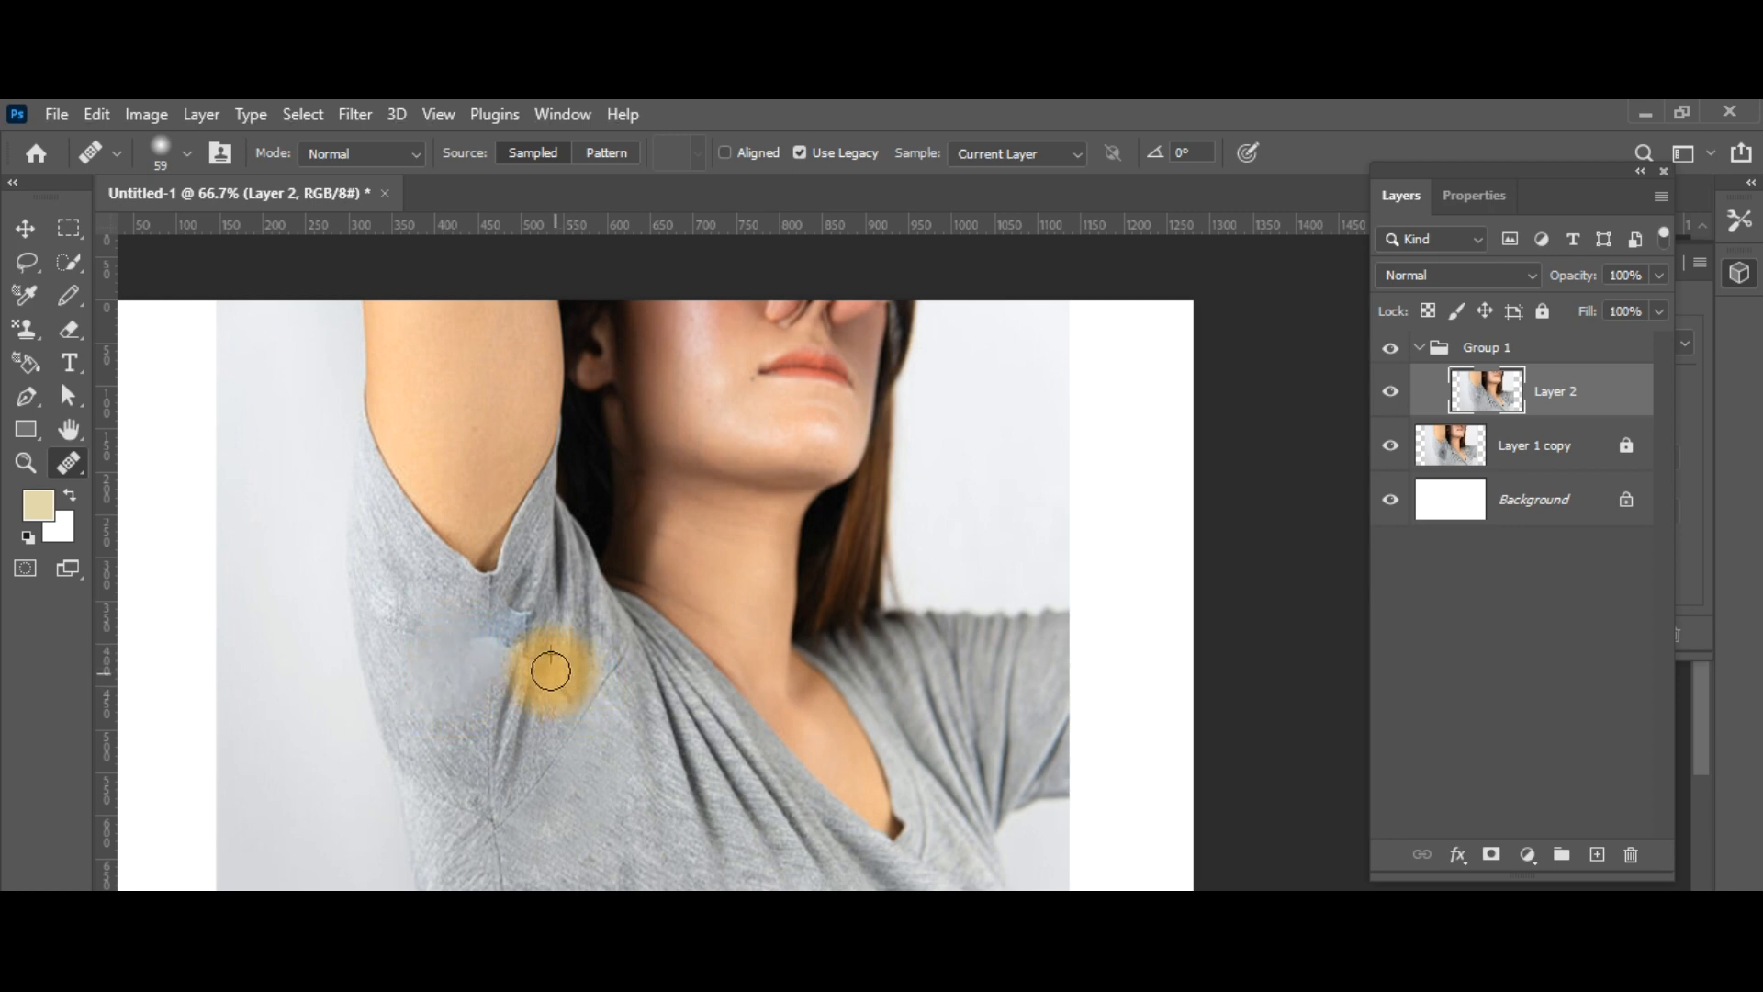
{"action": "mouse_move", "coordinate": [524, 654]}
{"action": "left_mouse_down"}
{"action": "mouse_move", "coordinate": [552, 763]}
{"action": "mouse_move", "coordinate": [528, 606]}
{"action": "mouse_move", "coordinate": [517, 645]}
{"action": "mouse_move", "coordinate": [571, 725]}
{"action": "mouse_move", "coordinate": [538, 724]}
{"action": "mouse_move", "coordinate": [527, 661]}
{"action": "left_mouse_up"}
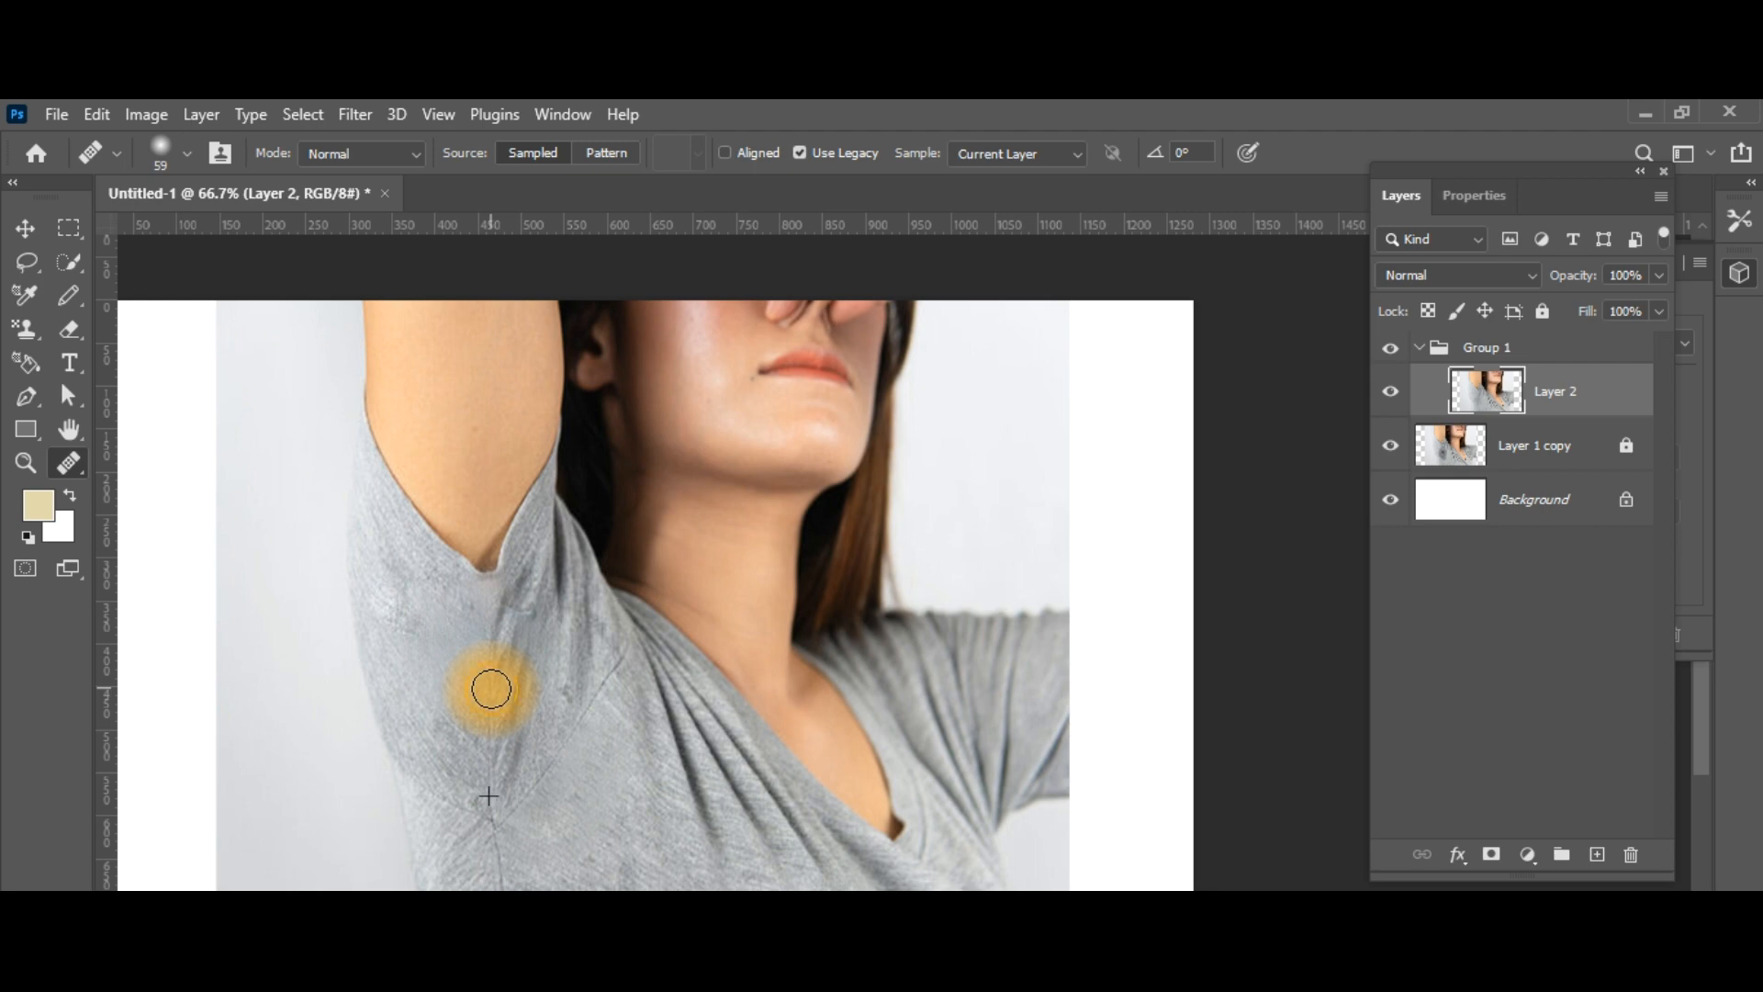
{"action": "key", "text": "super"}
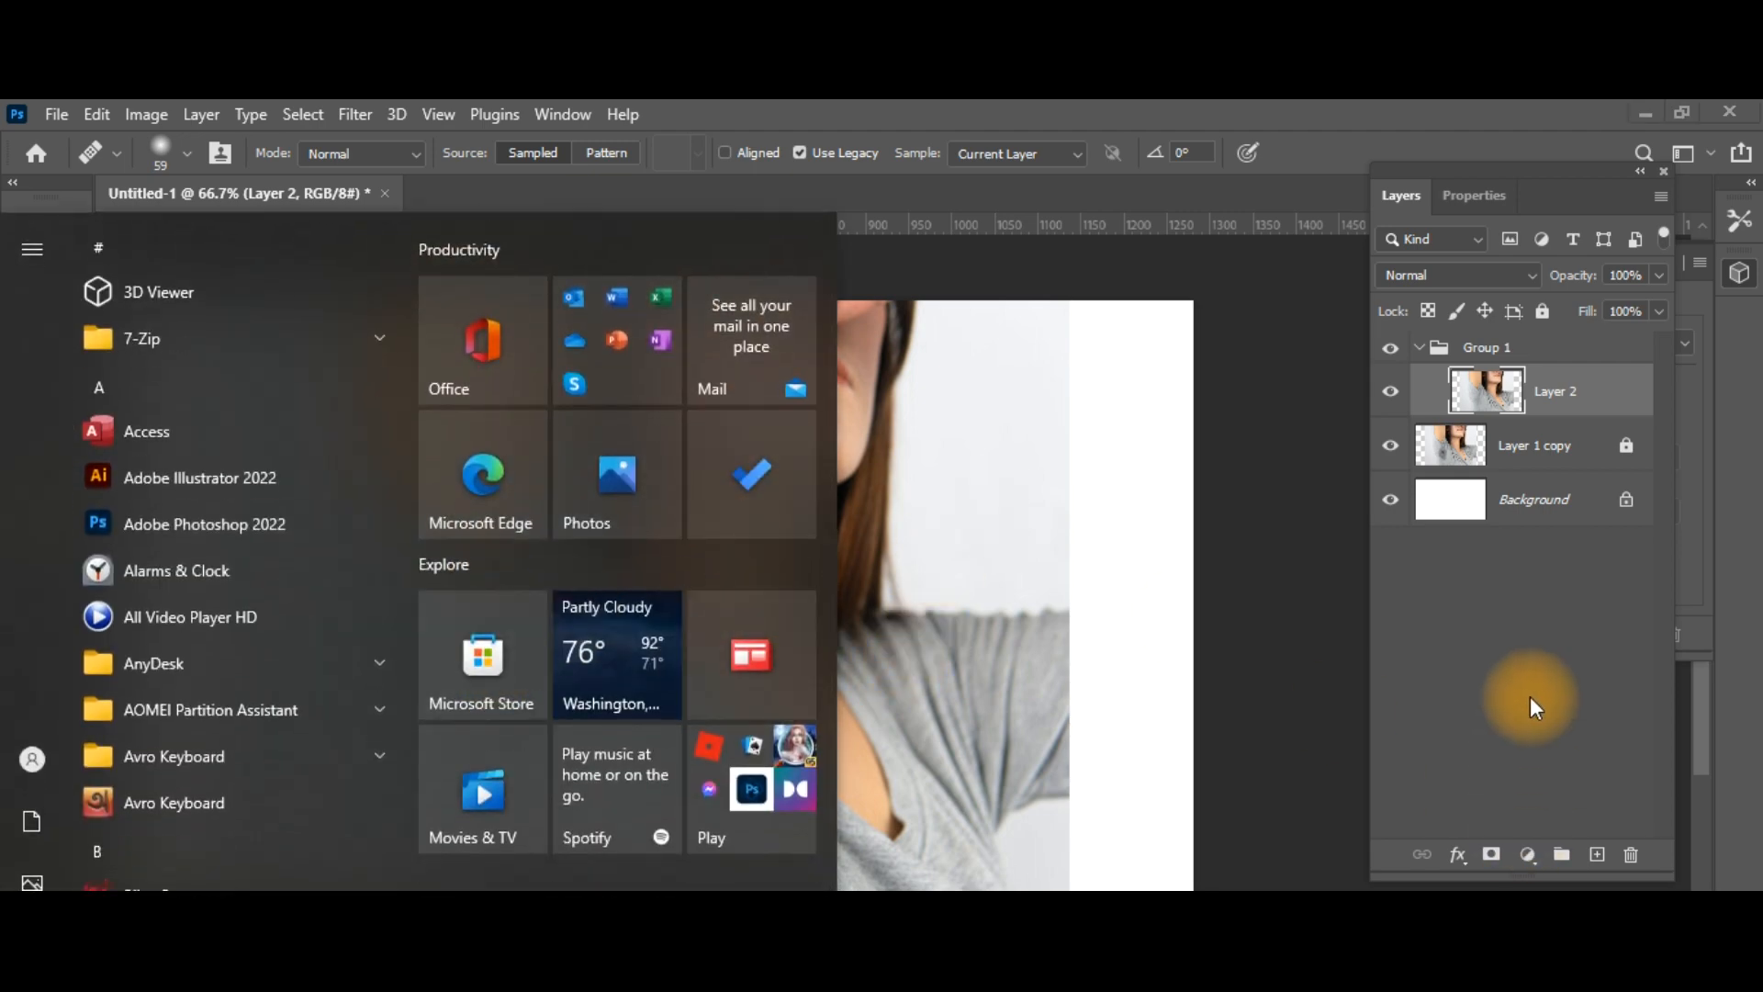
{"action": "left_click", "coordinate": [1148, 501]}
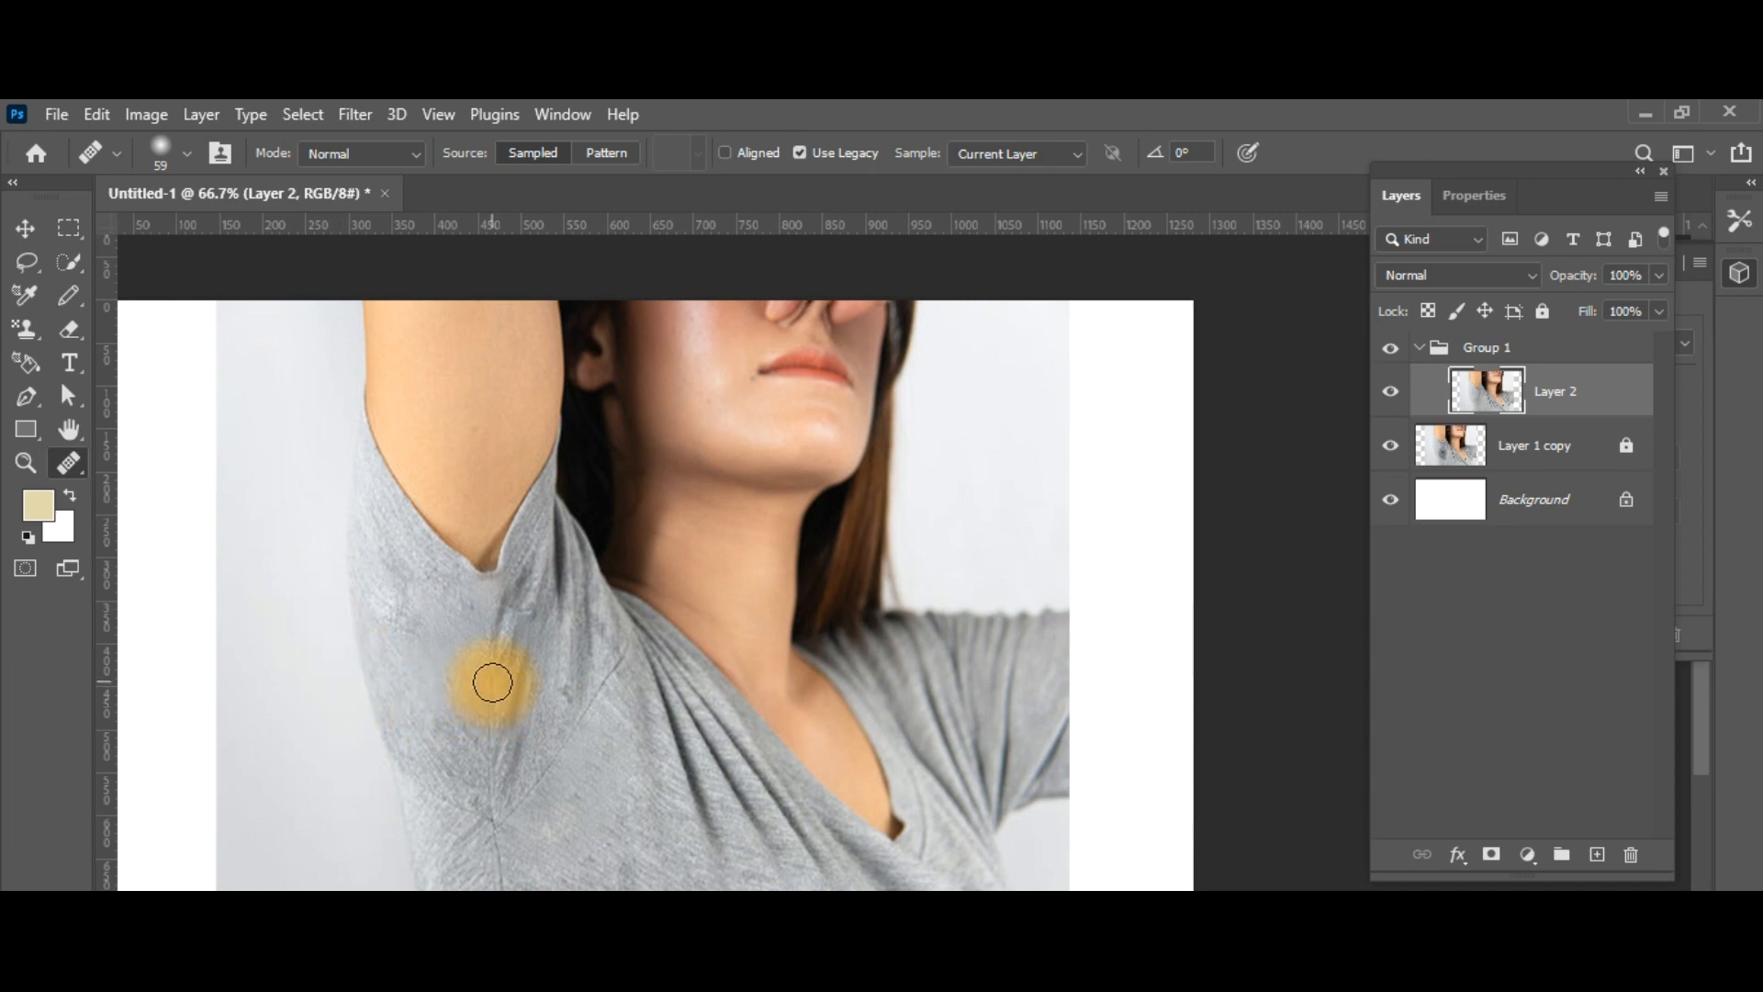
{"action": "key", "text": "super"}
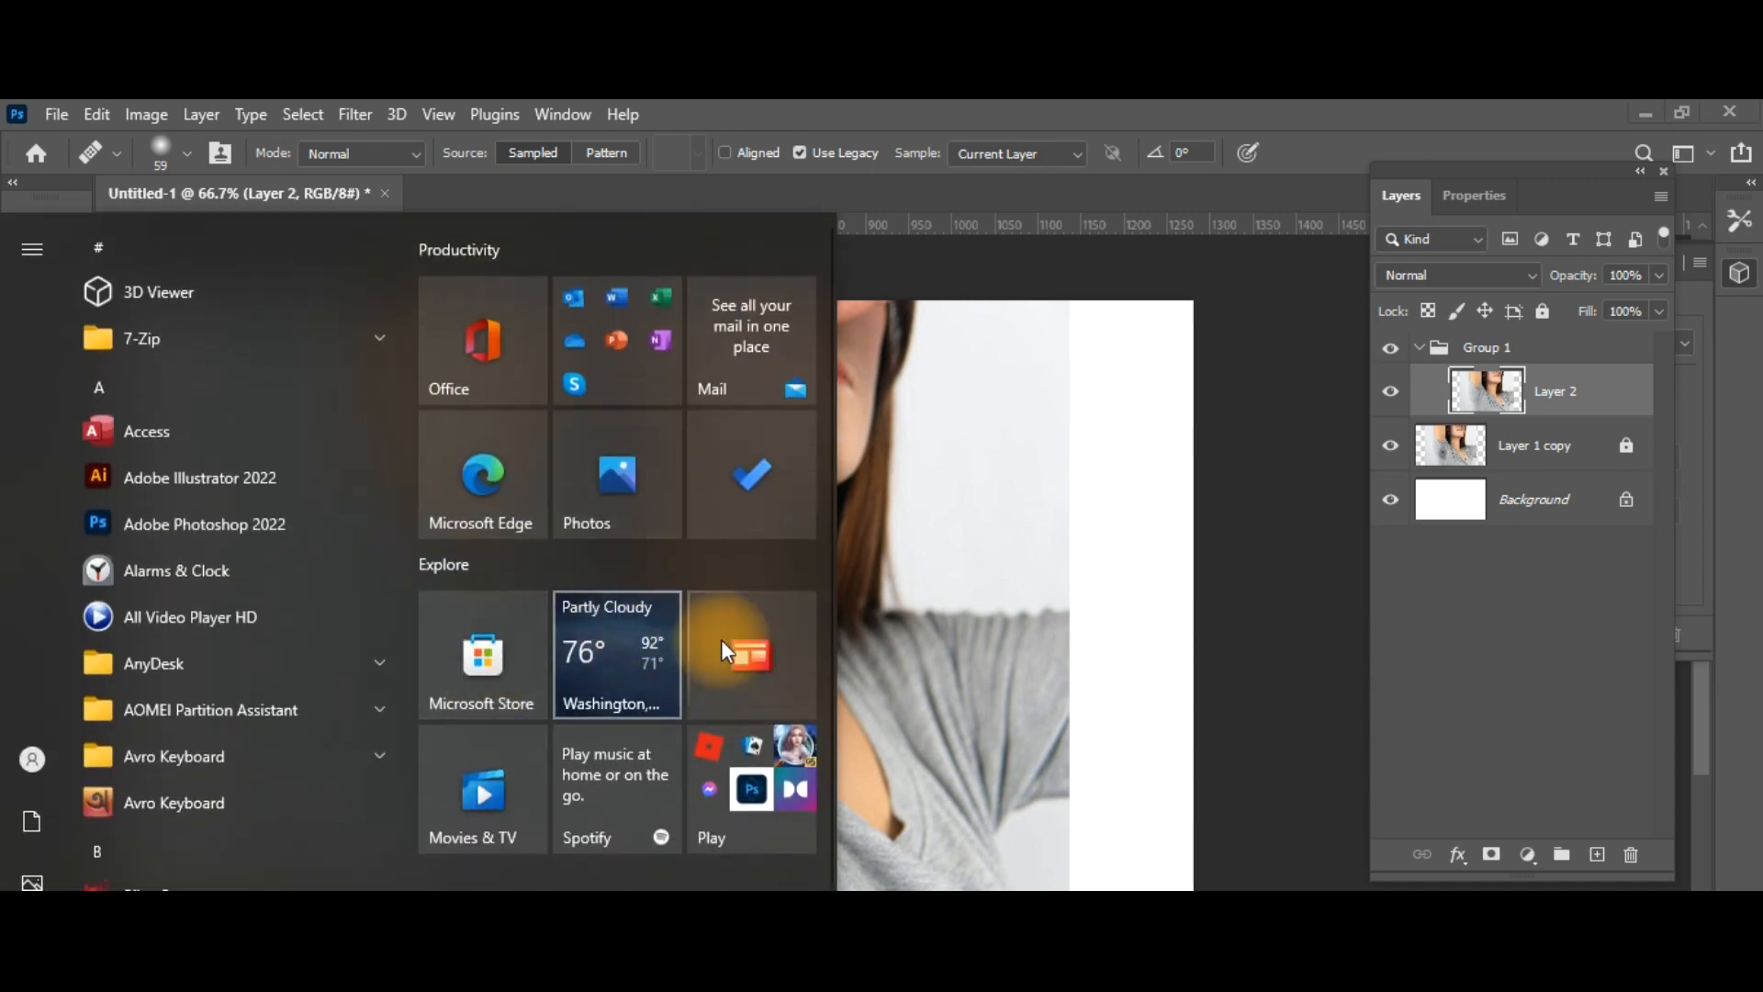
{"action": "left_click", "coordinate": [1010, 533]}
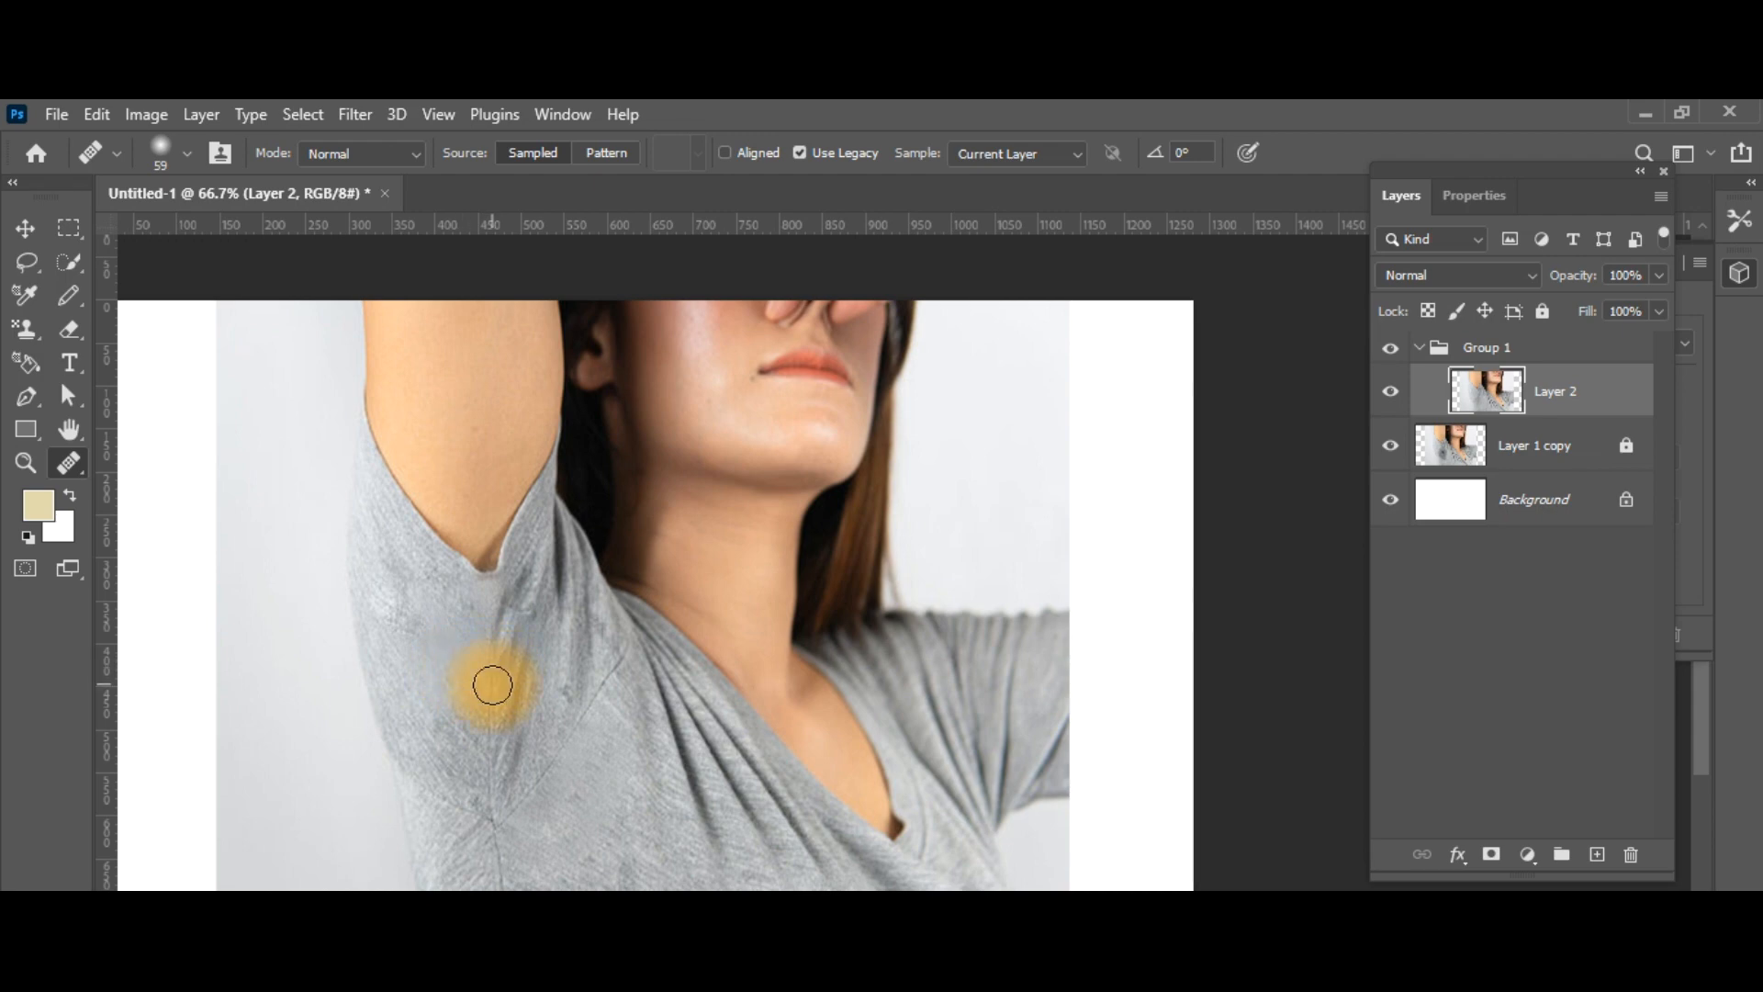
Step: Heal along the underarm seam up to the sleeve edge and touch up the smudged fabric on the sleeve beside it
{"action": "left_click_drag", "start_coordinate": [492, 684], "coordinate": [489, 573]}
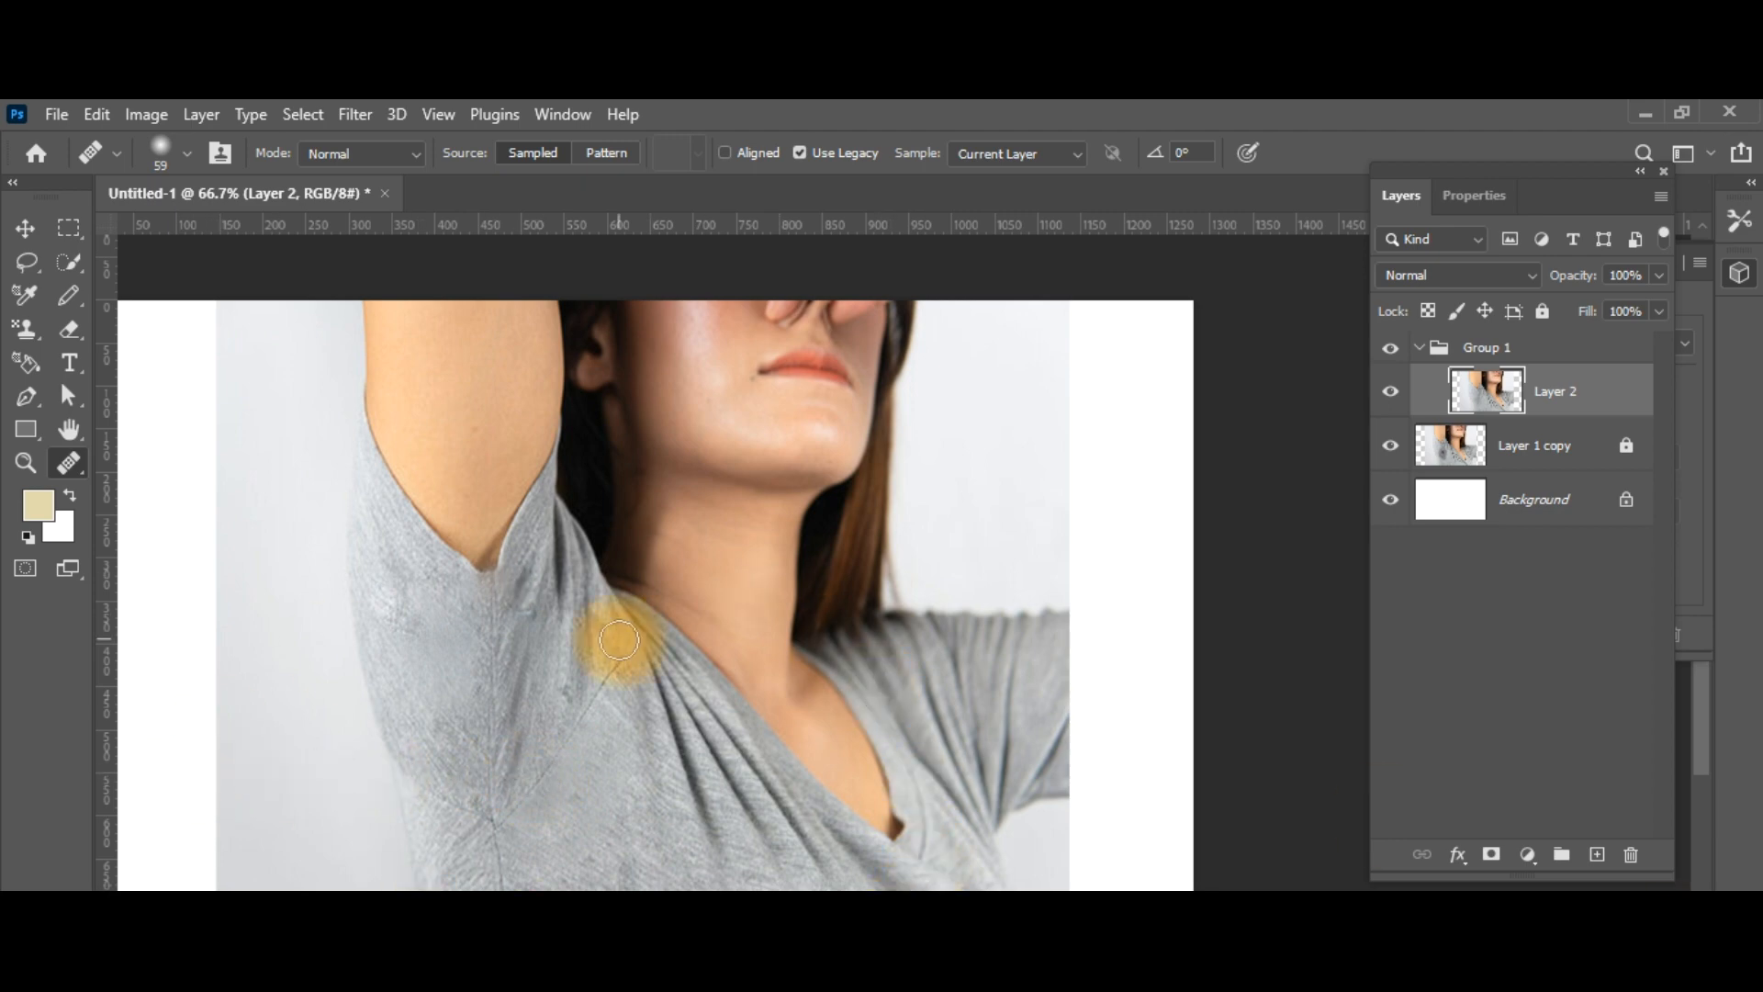
{"action": "left_click", "coordinate": [429, 649]}
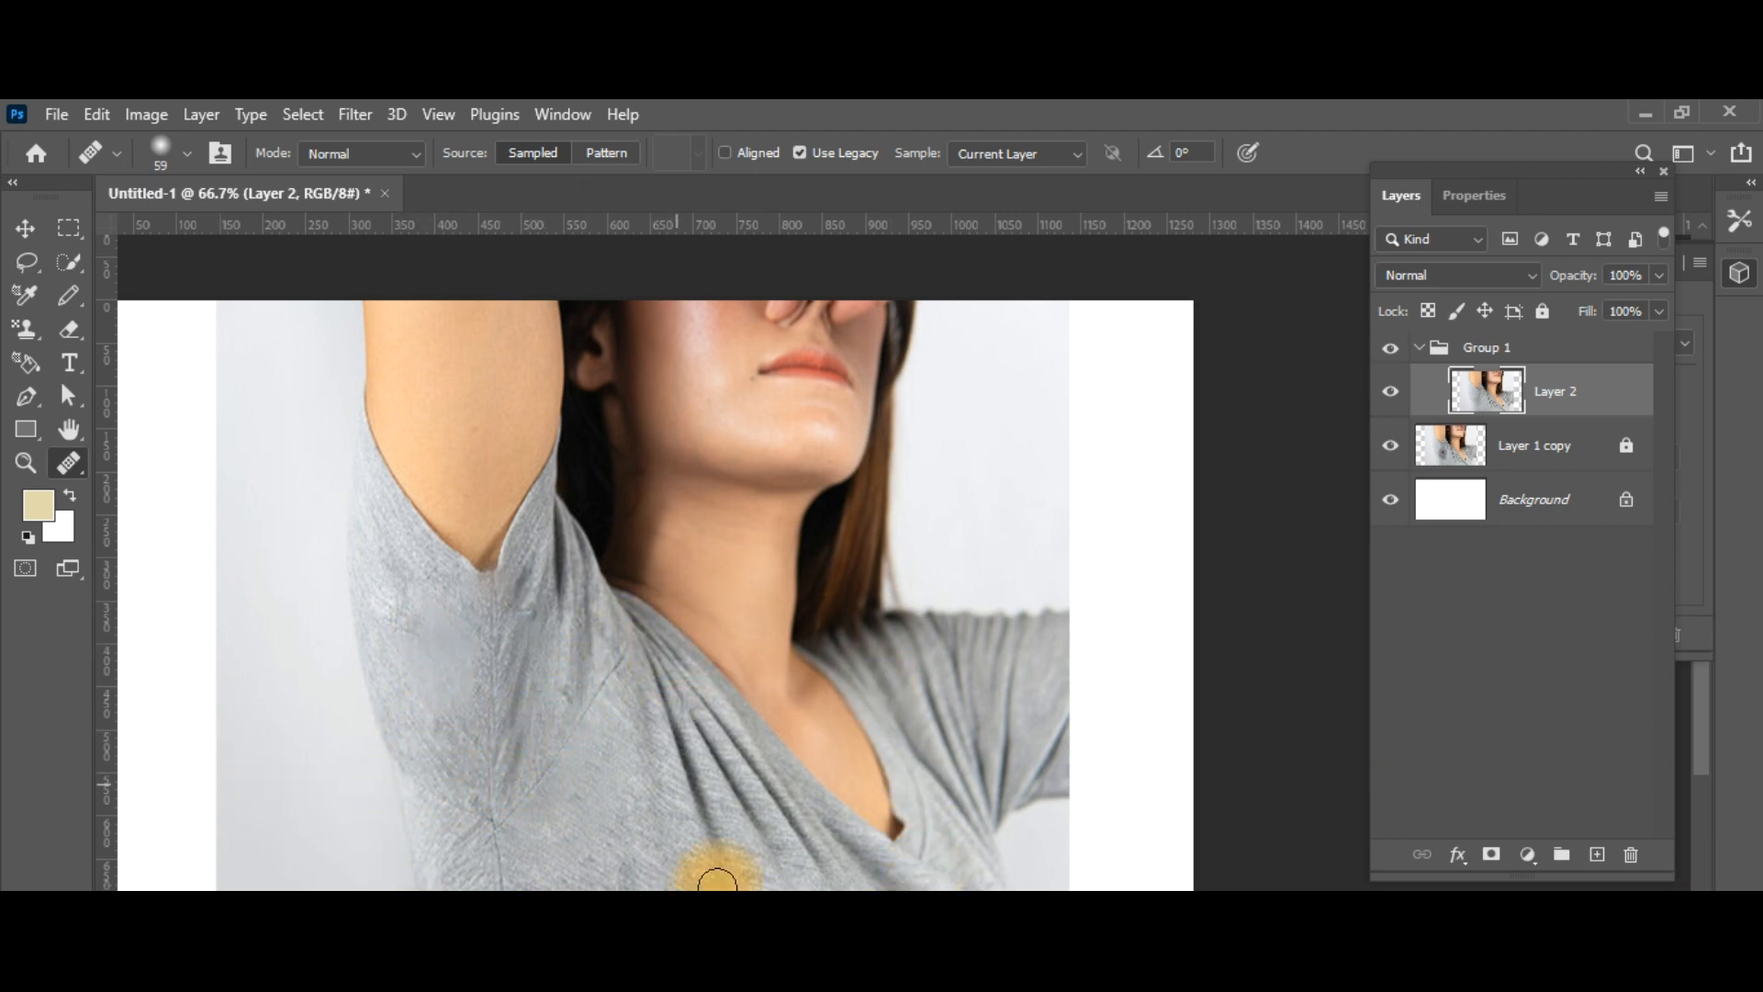